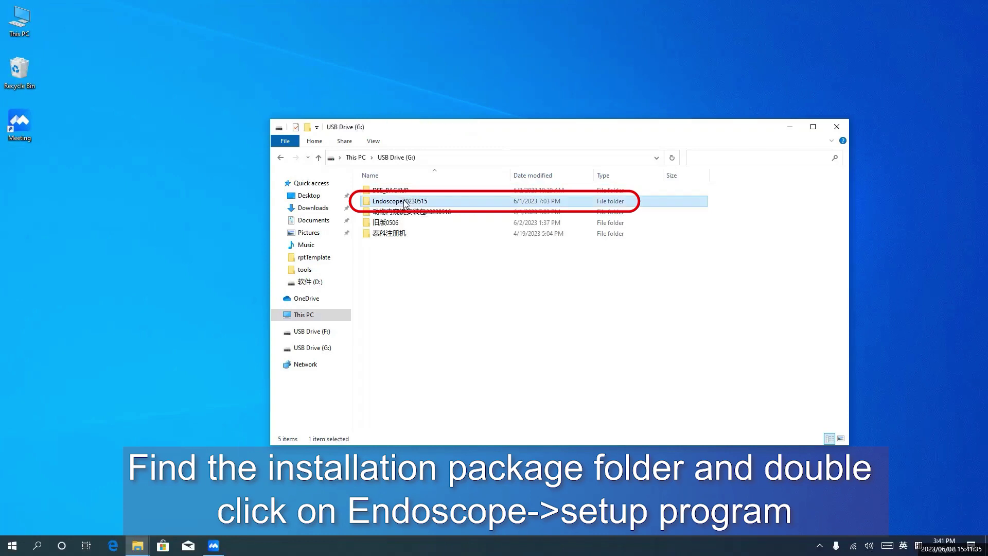
# Start setup.exe from the Endoscope20230515 folder on USB Drive (G:)
pyautogui.doubleClick(404, 203)
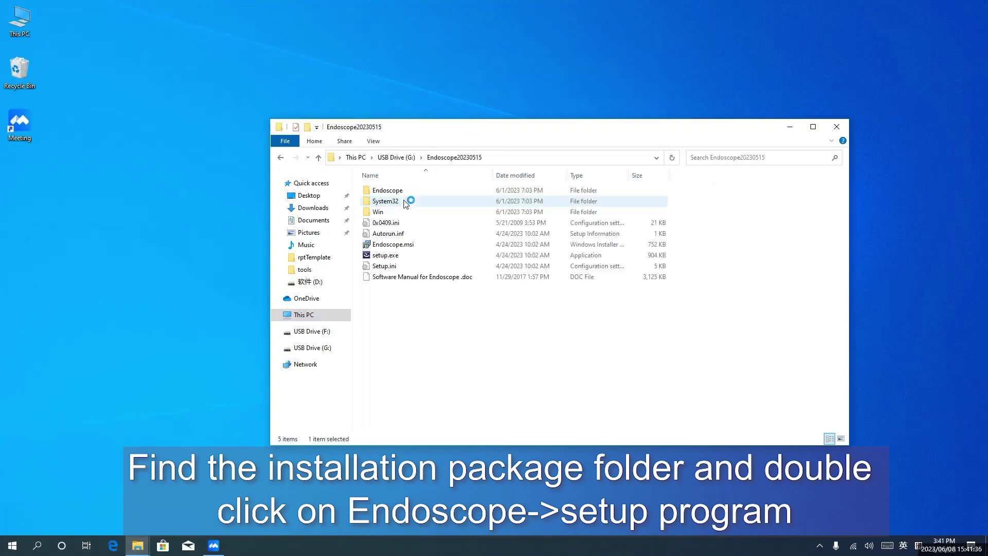
pyautogui.doubleClick(388, 256)
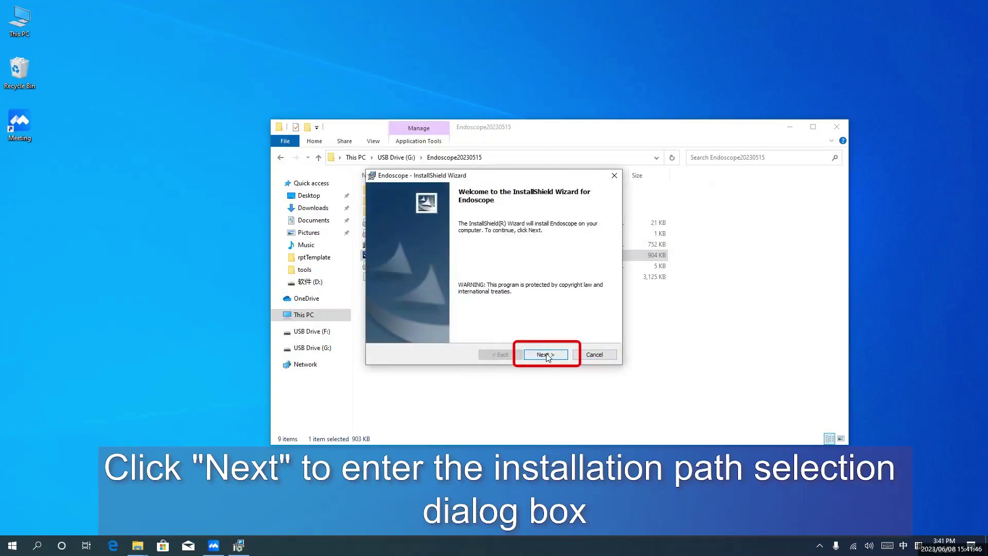
# Install Endoscope to D:\Endoscope\ through the wizard and finish it
pyautogui.click(549, 352)
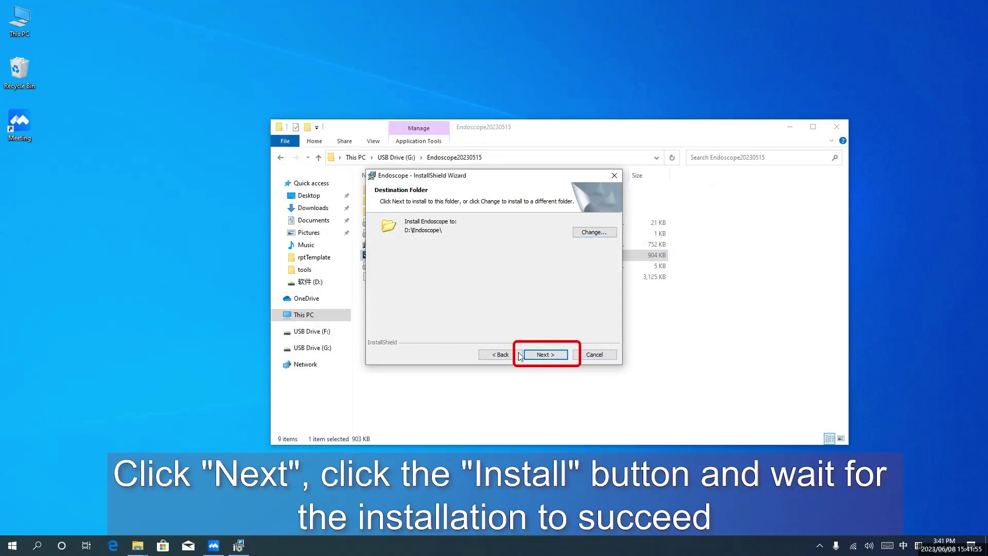
pyautogui.click(550, 355)
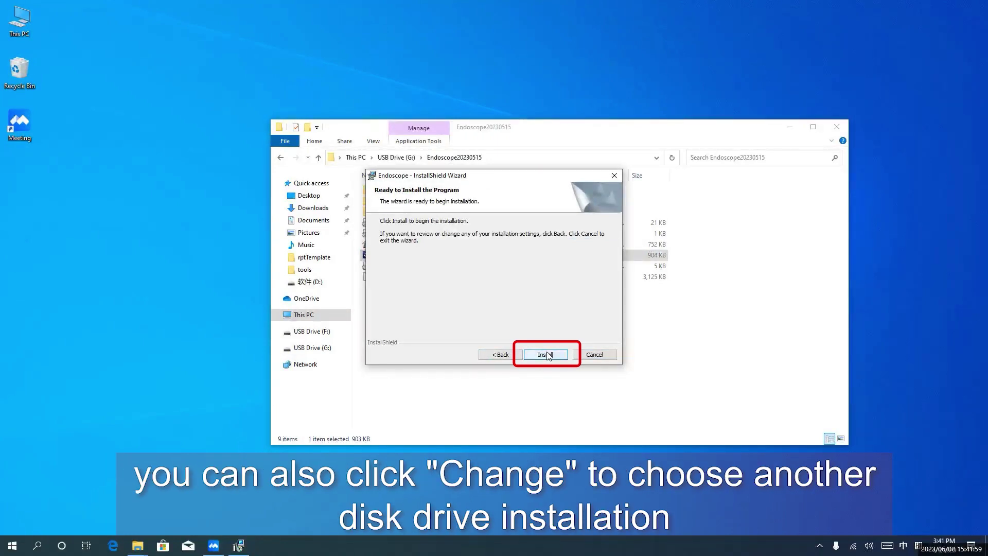
pyautogui.click(547, 356)
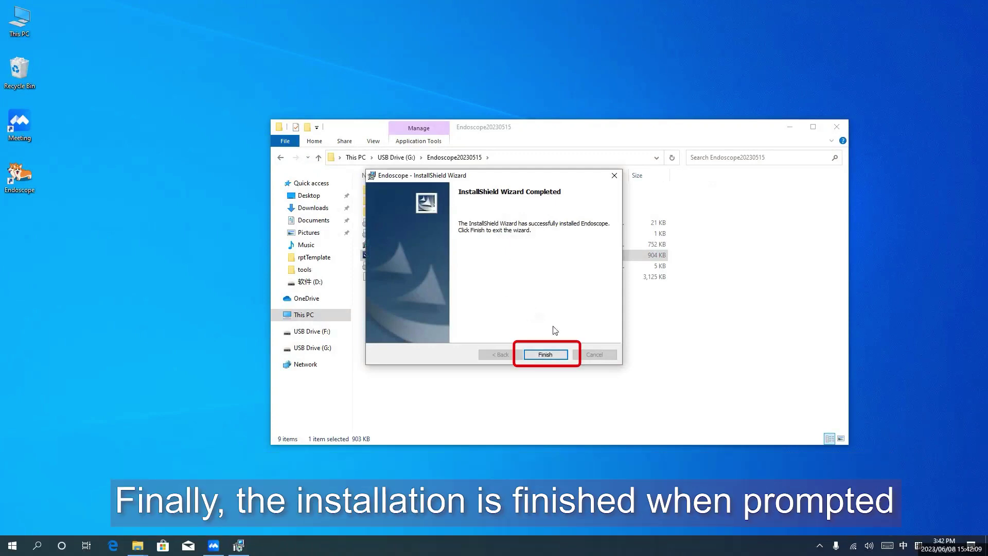
pyautogui.click(546, 355)
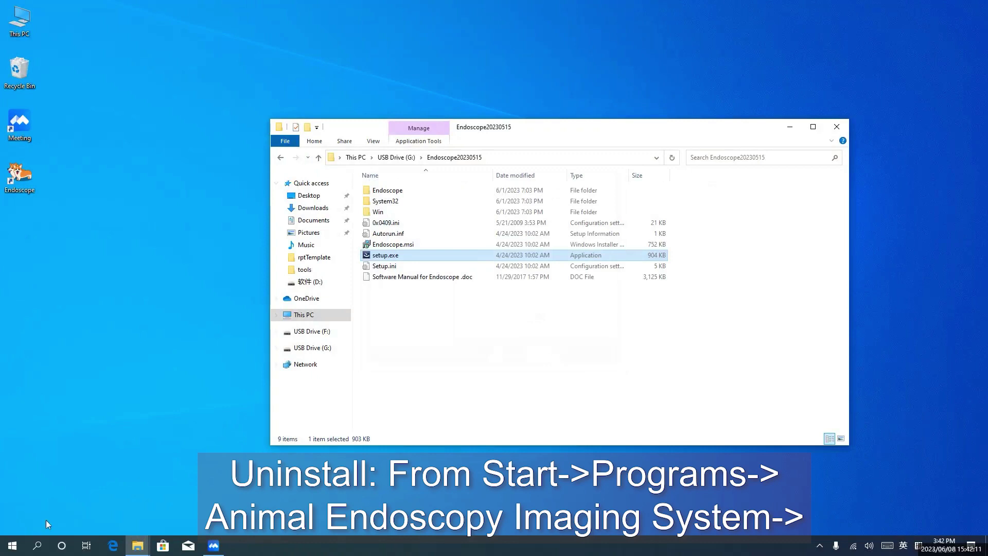
# Expand the endoscope program group in the Start menu
pyautogui.click(11, 545)
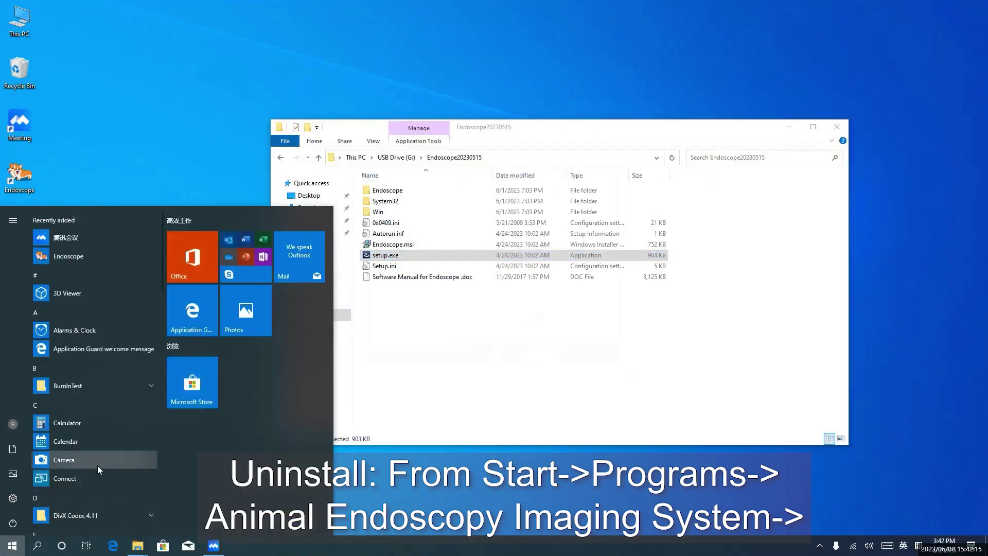
pyautogui.scroll(-1, 97, 466)
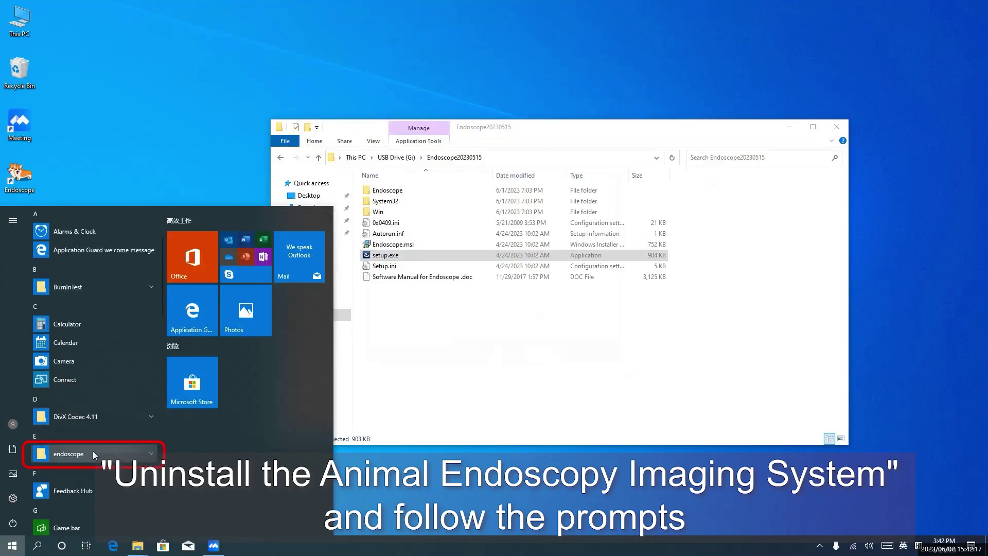
pyautogui.click(93, 451)
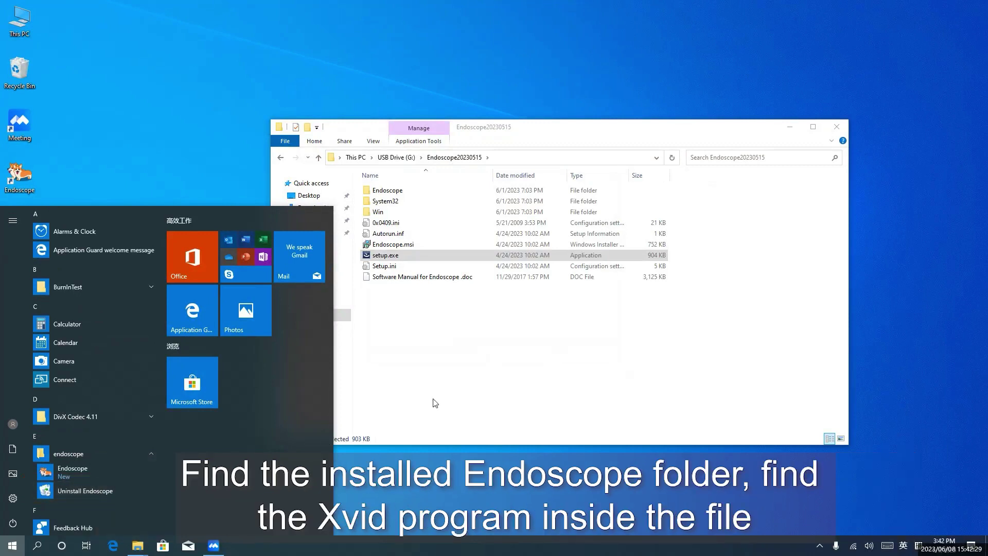
# Leave Start and open the installed D:\Endoscope folder in File Explorer
pyautogui.click(458, 379)
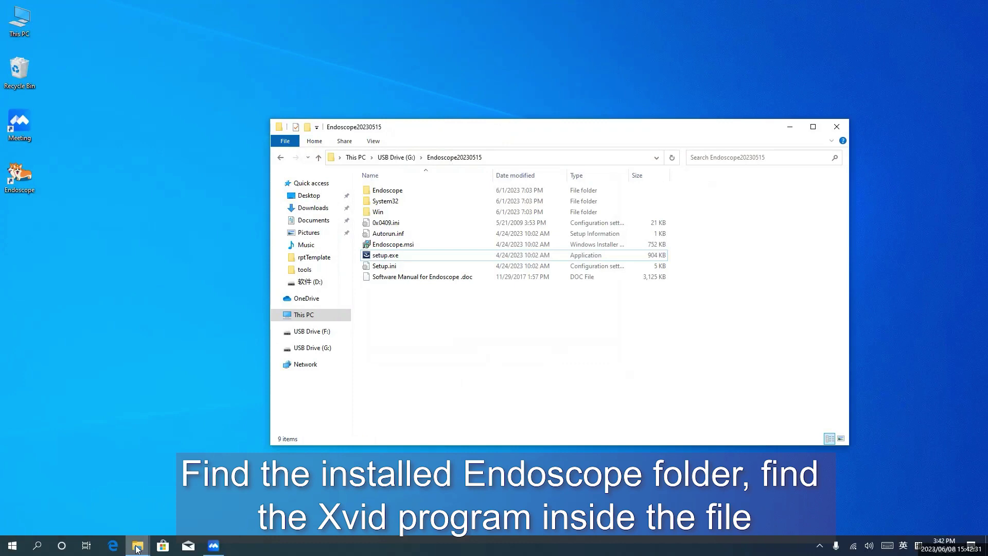
pyautogui.moveTo(137, 546)
pyautogui.click(178, 494)
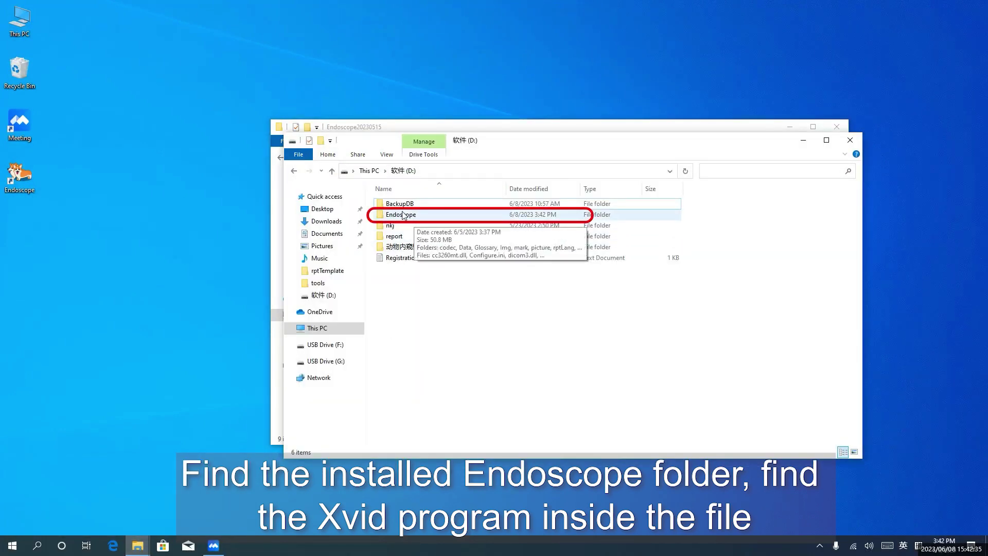
pyautogui.doubleClick(402, 217)
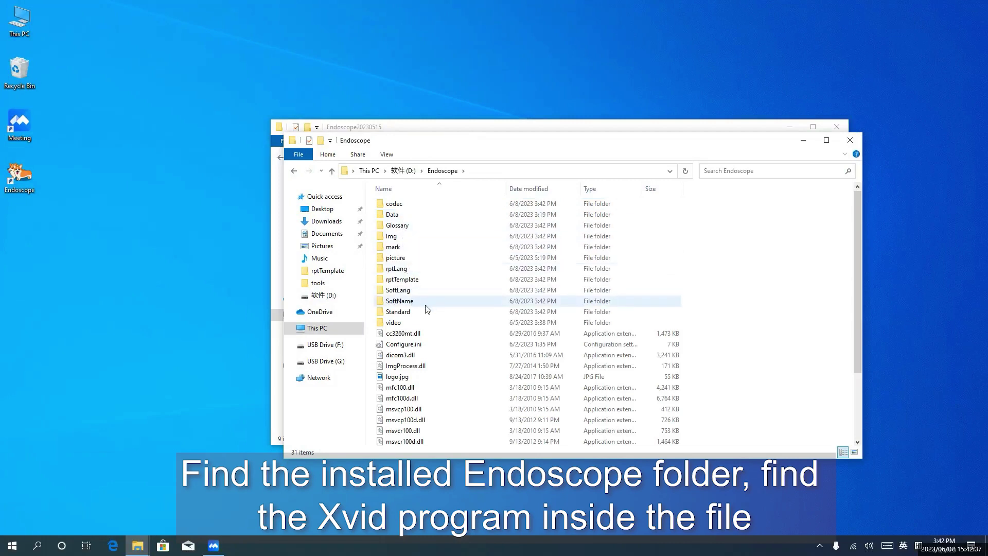
pyautogui.scroll(-3, 426, 308)
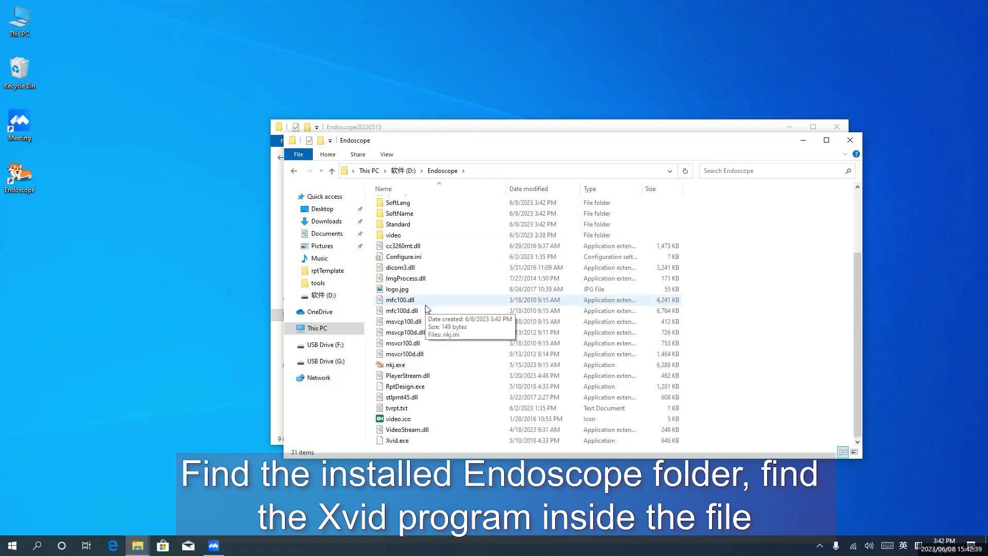
# Run Xvid.exe as administrator, install the HD Xvid codec and LAVFilters, then close setup
pyautogui.rightClick(402, 441)
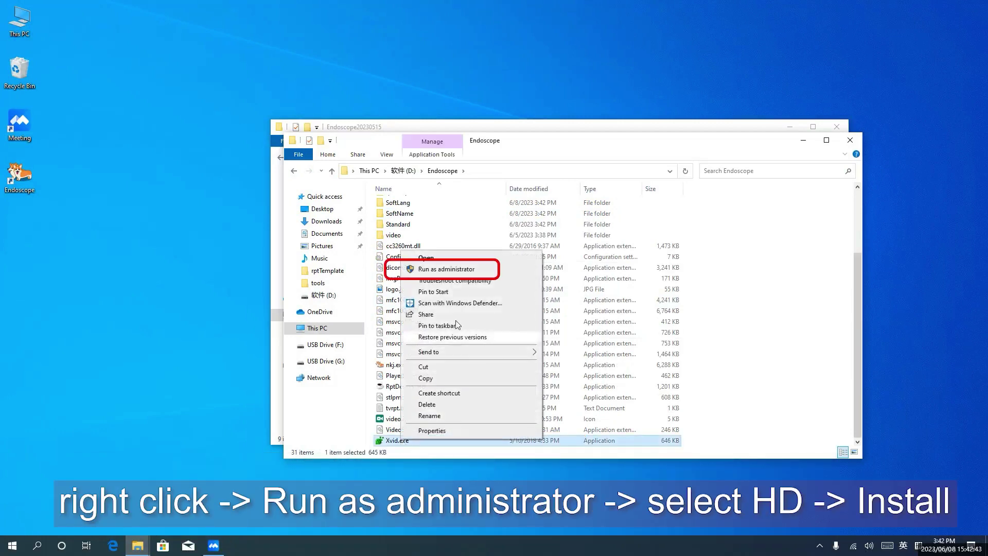
pyautogui.click(445, 269)
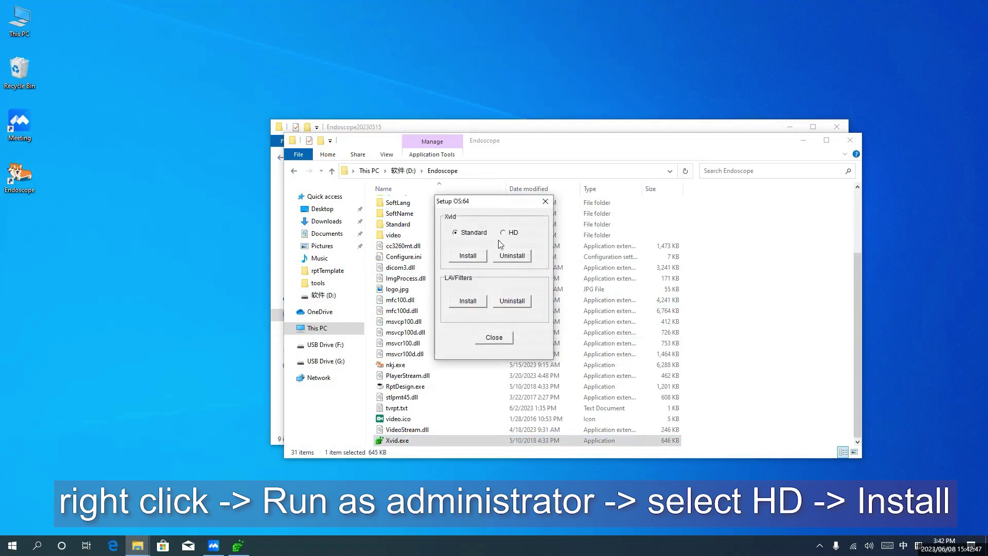
pyautogui.click(504, 233)
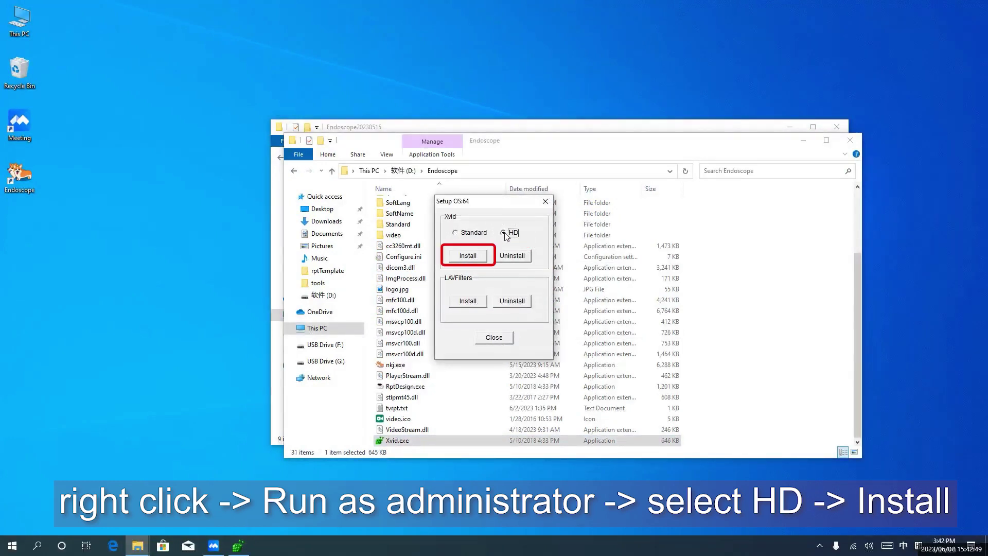
pyautogui.click(468, 255)
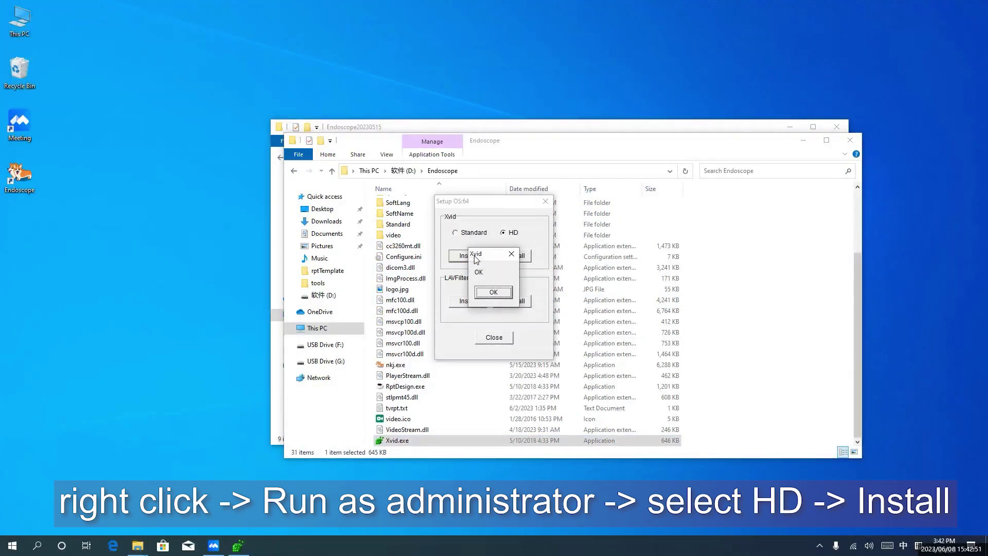
pyautogui.click(494, 292)
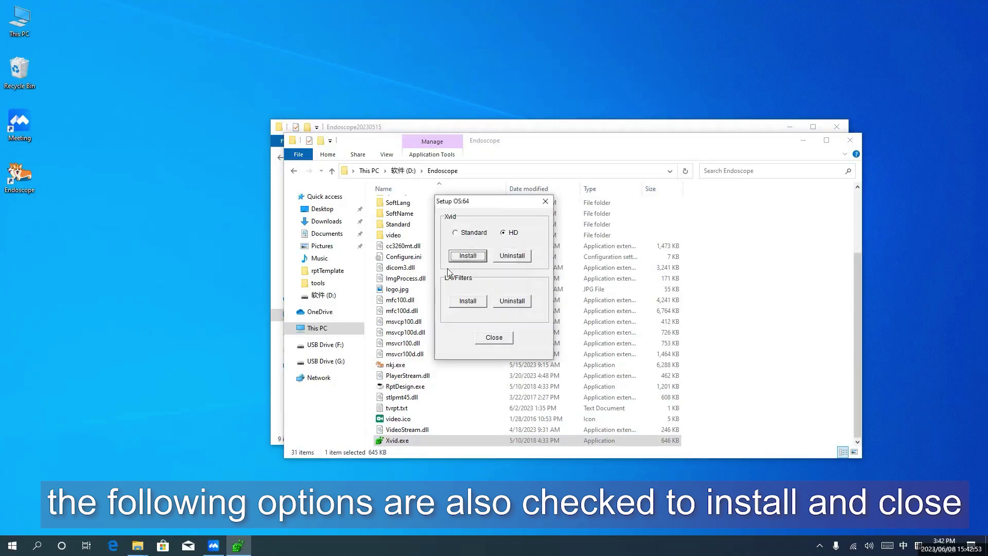
pyautogui.click(468, 300)
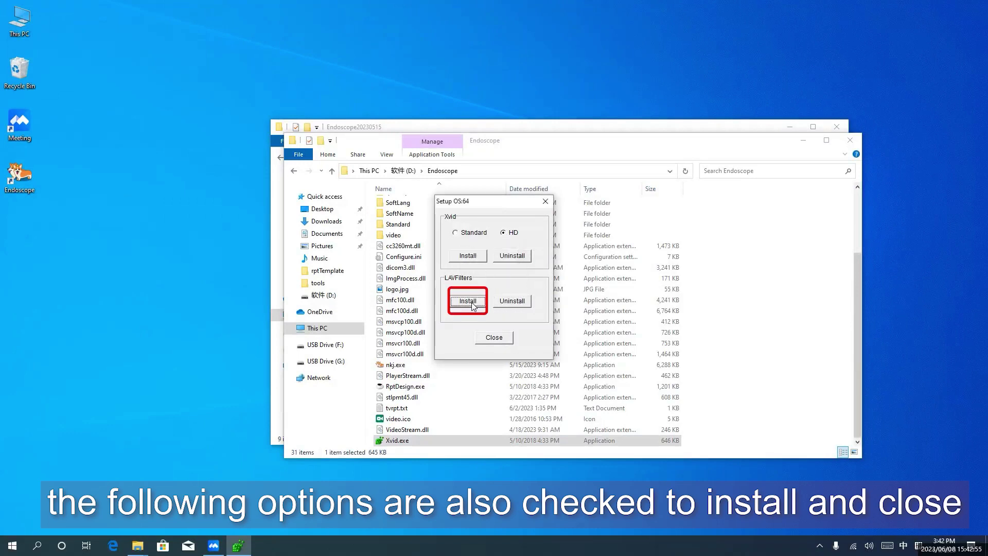
pyautogui.click(494, 337)
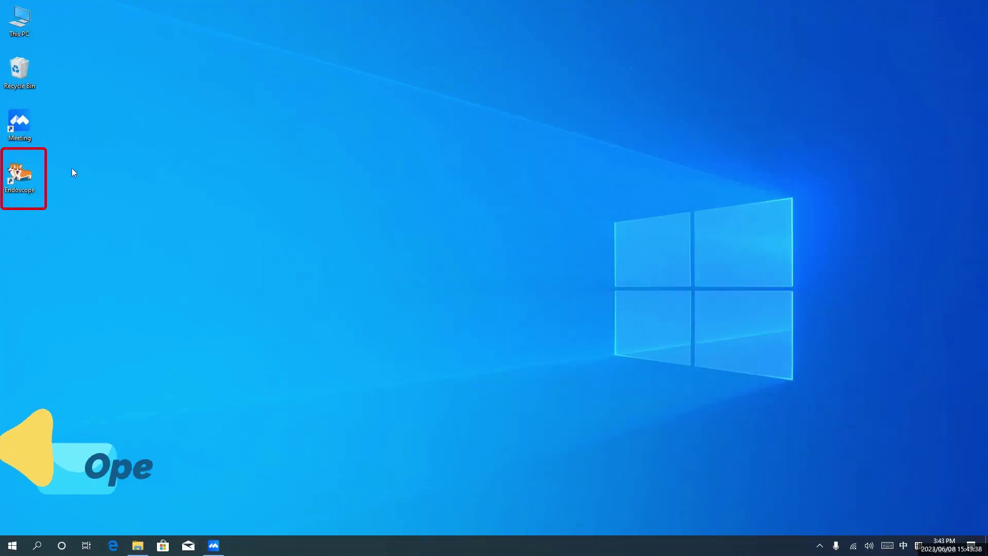
# Launch Endoscope from its desktop shortcut, bringing up the Register dialog
pyautogui.doubleClick(37, 168)
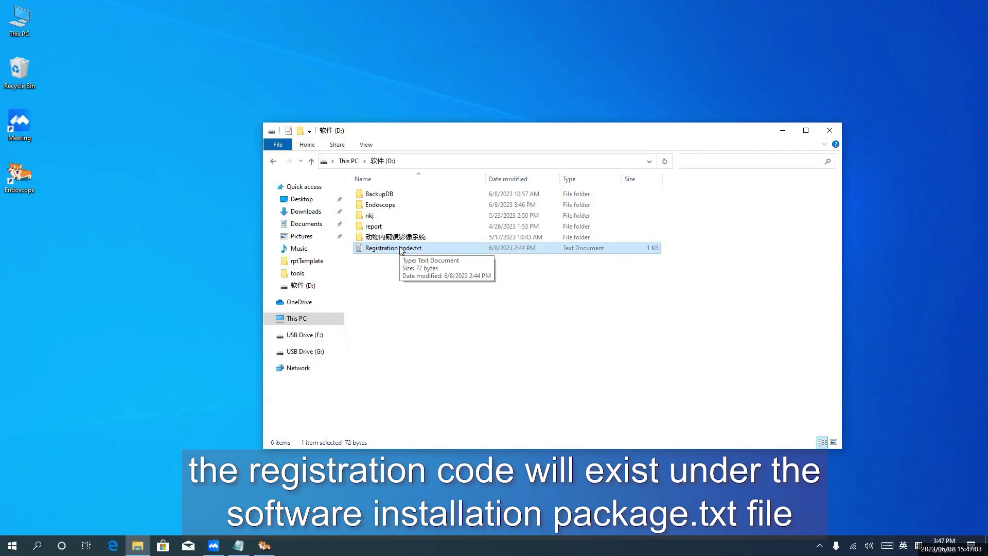
# Copy the full registration code from Registration code.txt in Notepad
pyautogui.doubleClick(401, 248)
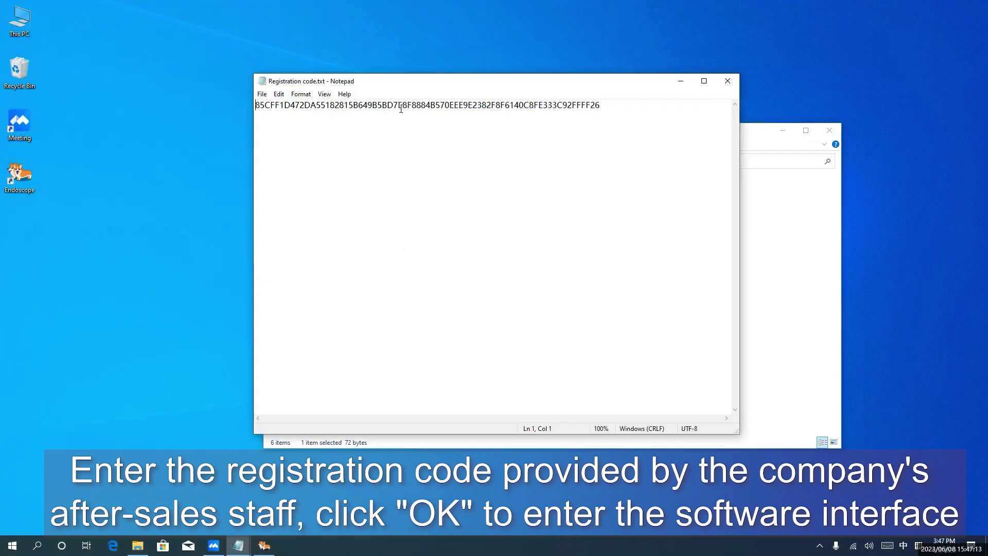
pyautogui.moveTo(600, 106); pyautogui.dragTo(255, 106)
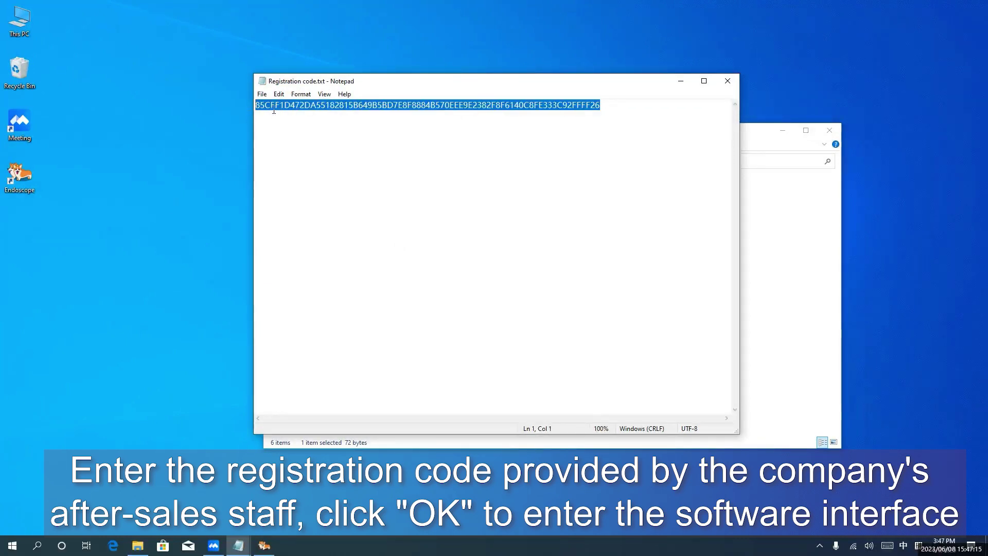
pyautogui.rightClick(307, 105)
pyautogui.click(329, 135)
# Paste the registration code into the Register dialog and confirm successful registration
pyautogui.click(730, 81)
pyautogui.click(830, 130)
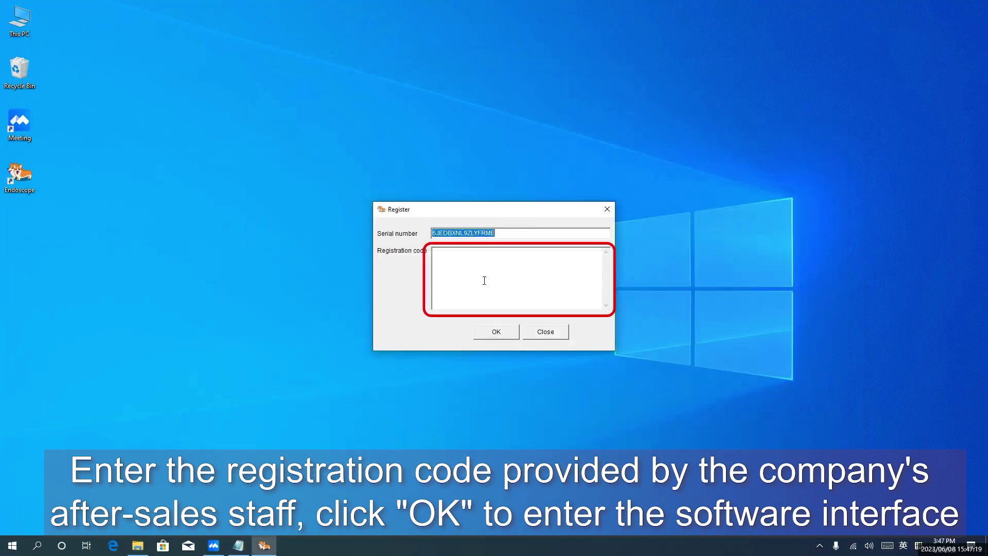
pyautogui.click(484, 268)
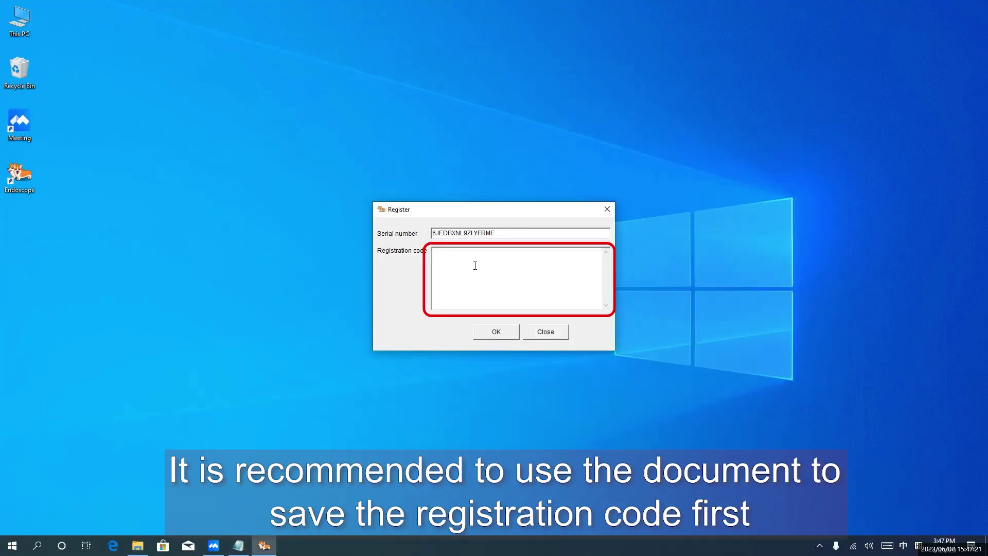
pyautogui.rightClick(474, 266)
pyautogui.click(503, 314)
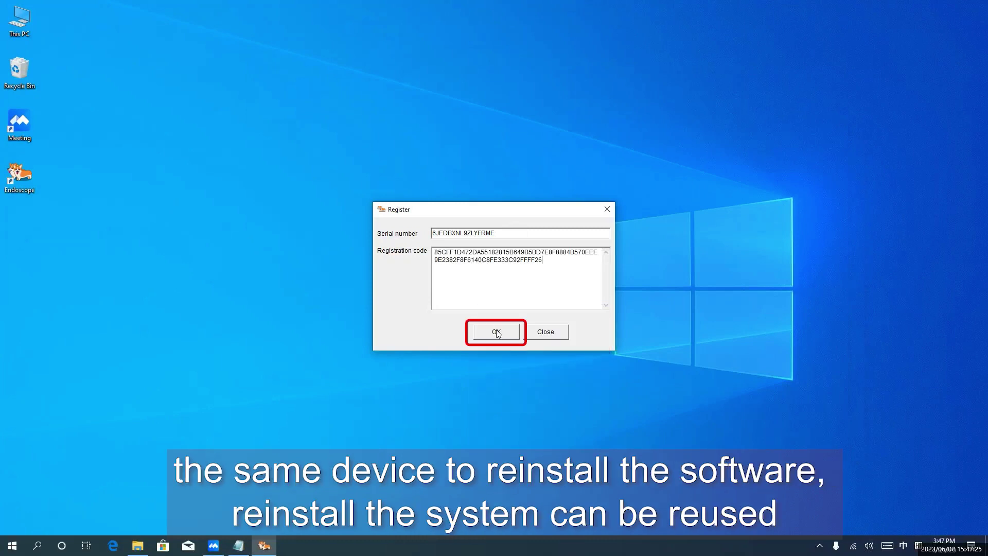
pyautogui.click(496, 332)
pyautogui.click(495, 293)
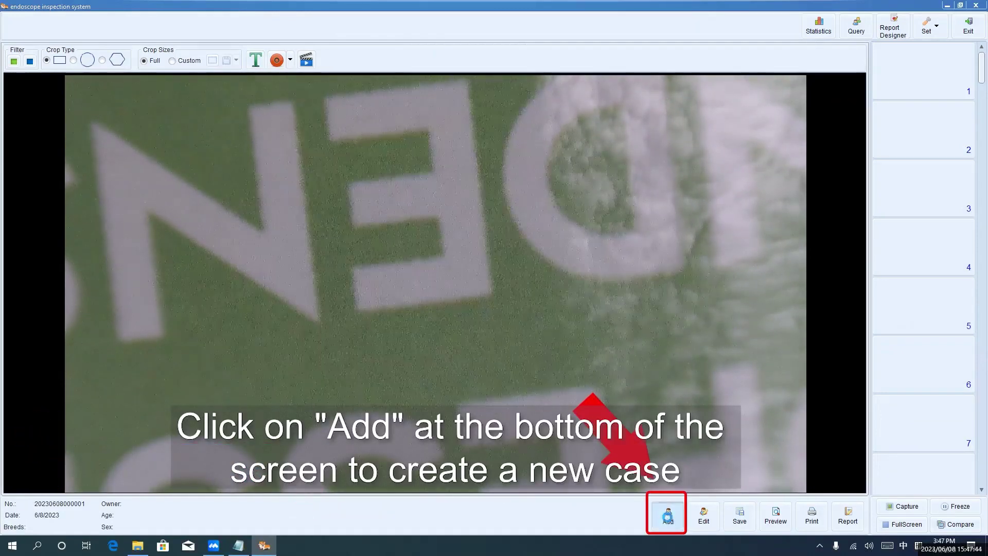
# Add a new case record with Owner cat and save it
pyautogui.click(669, 516)
pyautogui.click(495, 306)
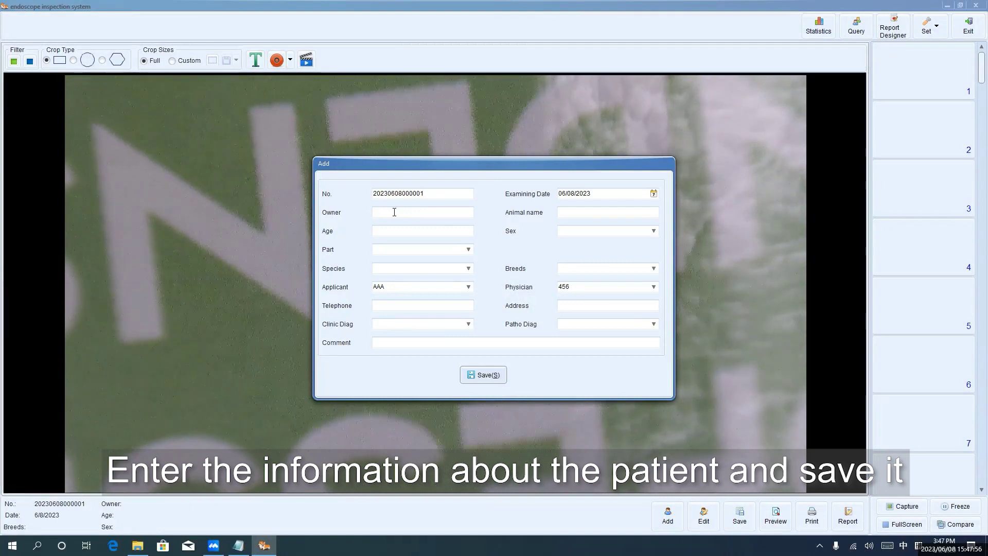
pyautogui.write('cat')
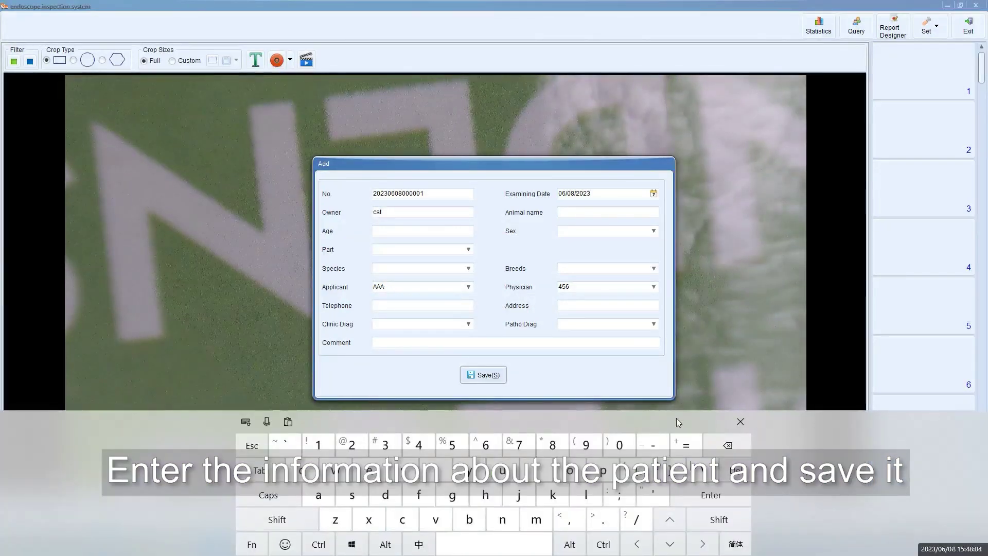
pyautogui.click(497, 382)
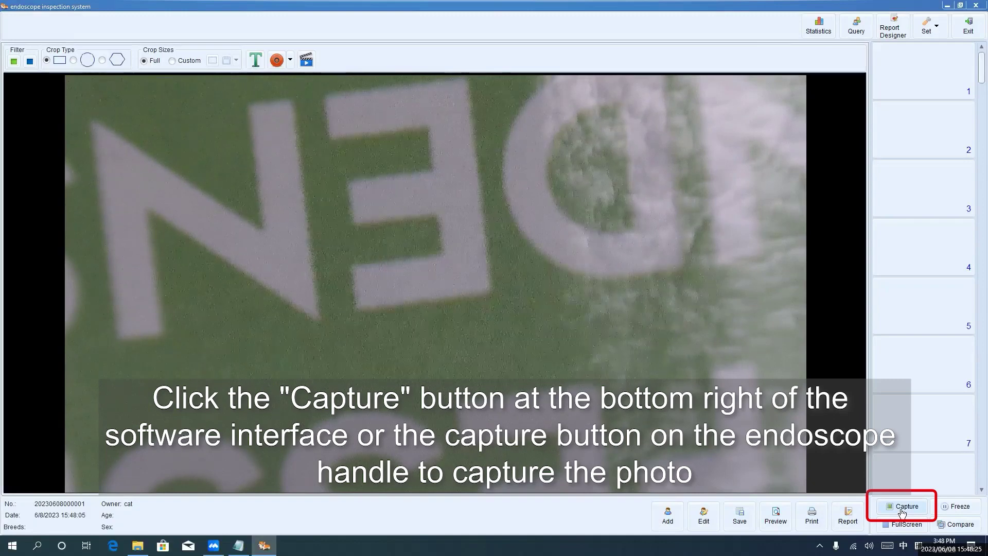
# Capture still images from the live view and open their picture folder from a thumbnail
pyautogui.click(901, 512)
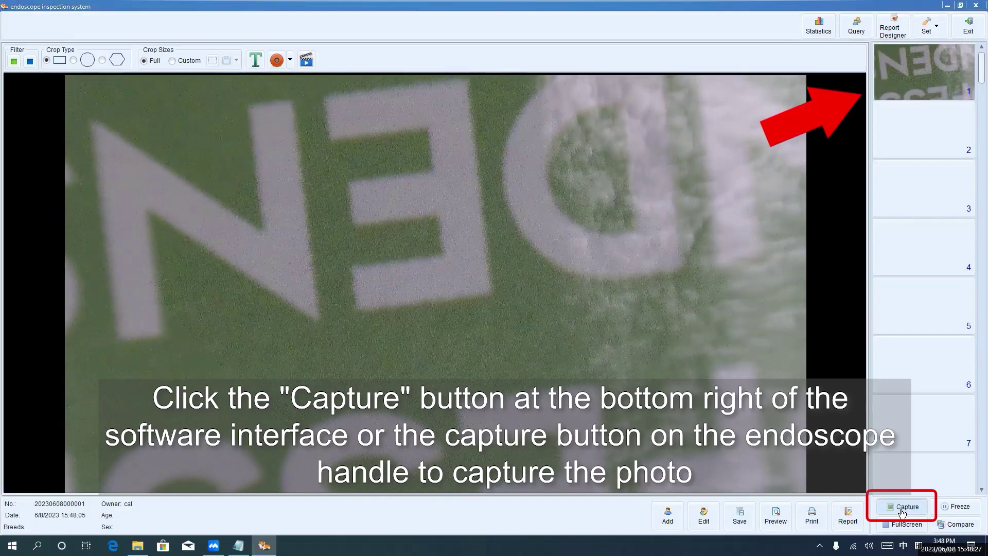
pyautogui.click(902, 512)
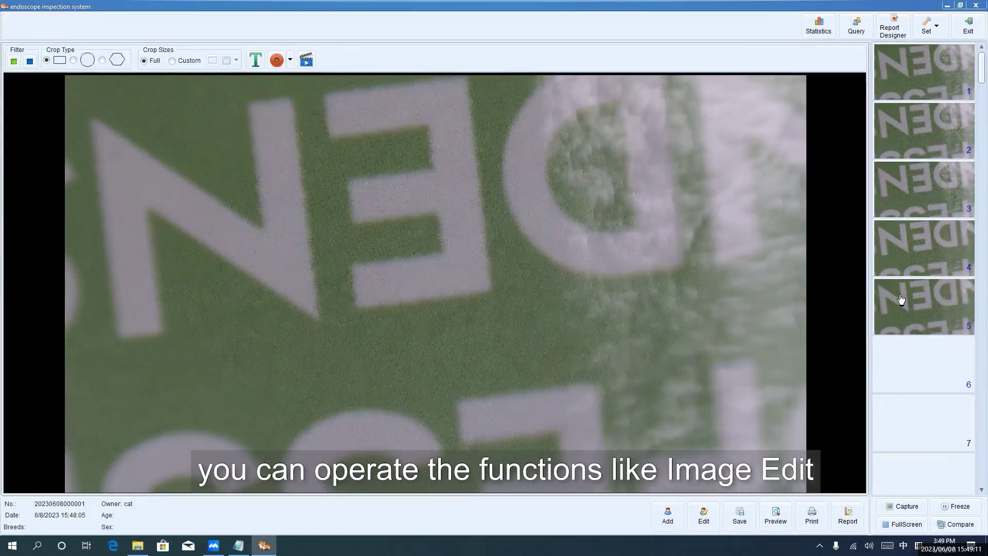
pyautogui.rightClick(901, 298)
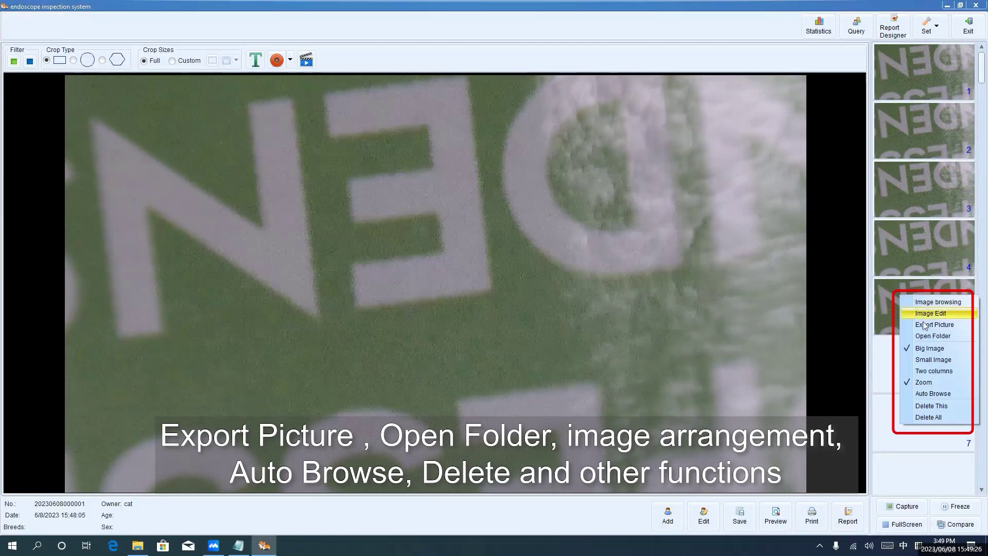
pyautogui.click(939, 338)
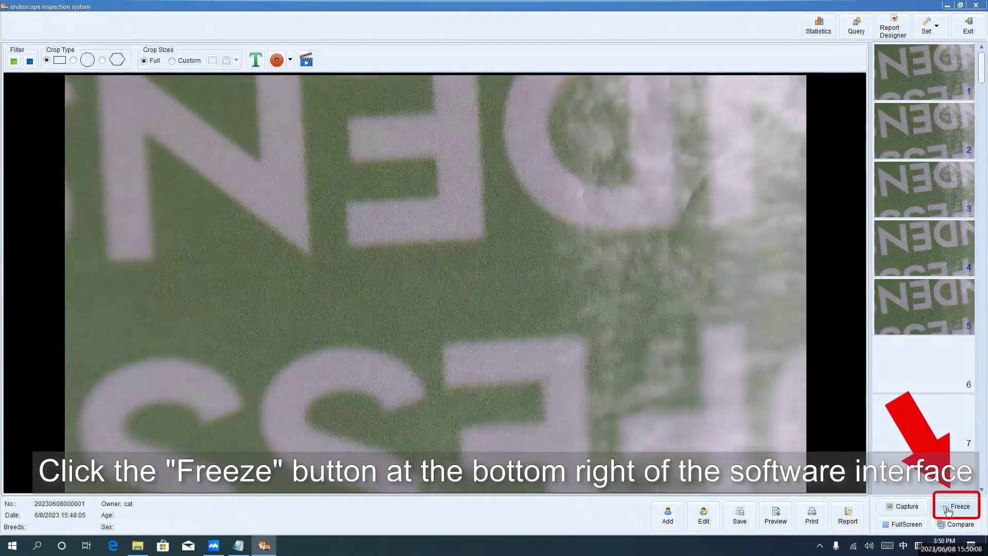
pyautogui.click(949, 510)
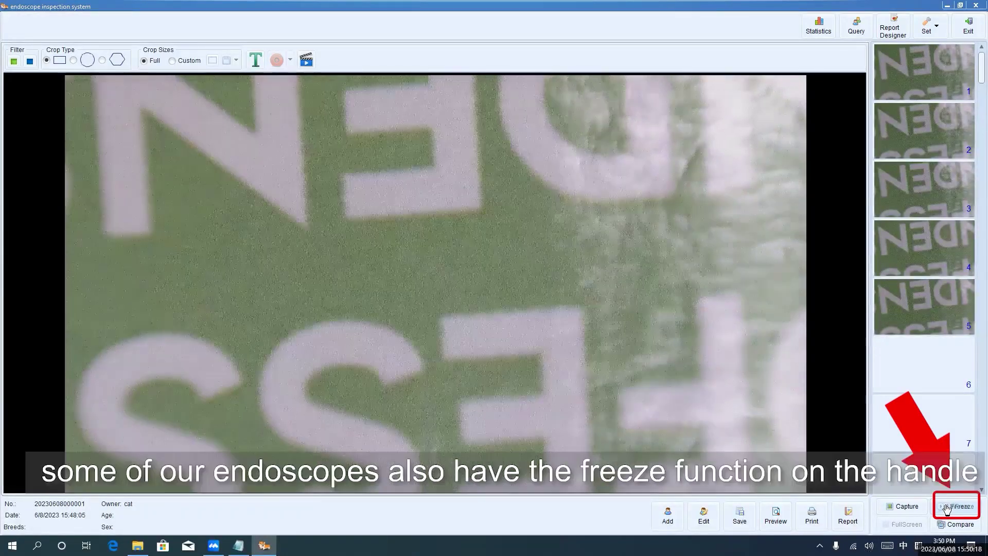
pyautogui.click(947, 510)
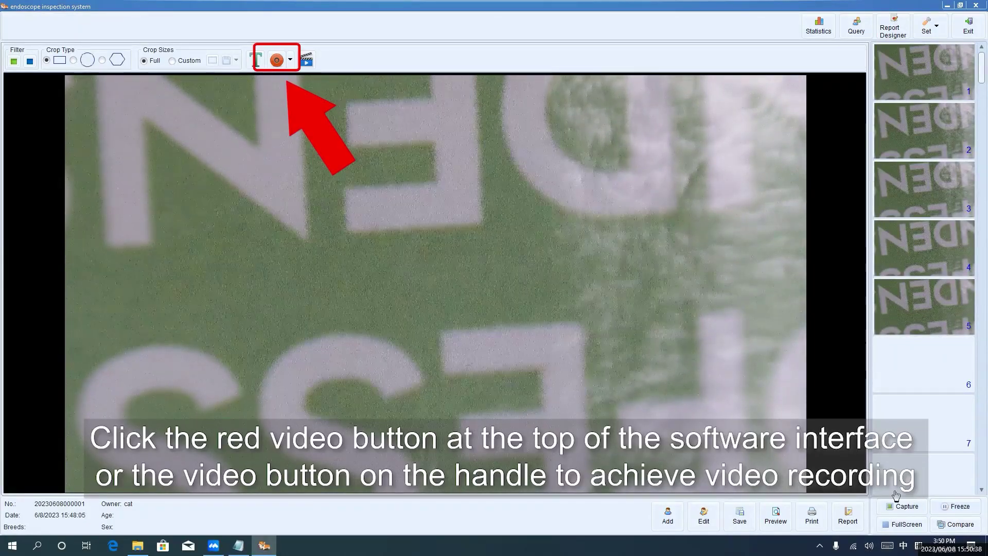
# Record a short video clip of the live view and dismiss the Capture Completed notice
pyautogui.click(275, 61)
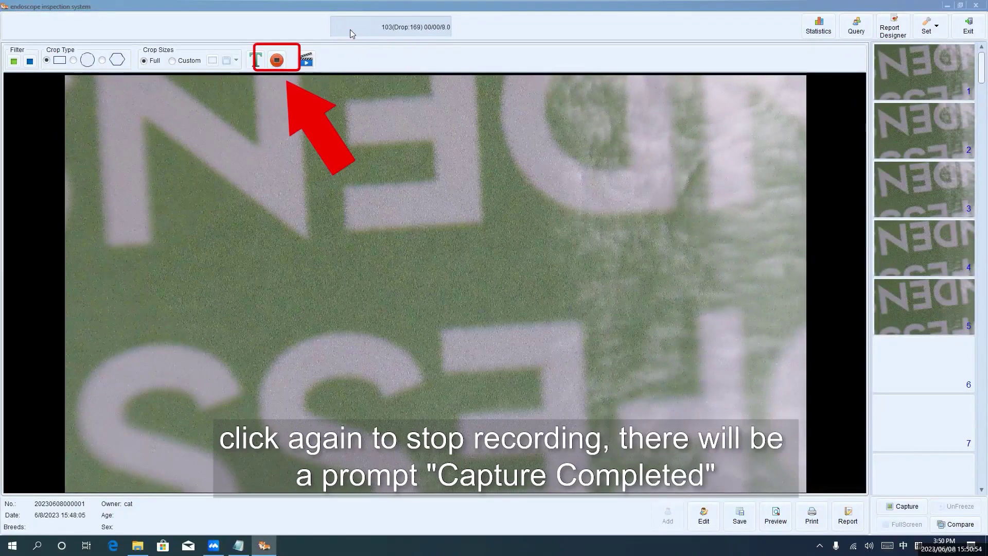
pyautogui.click(287, 60)
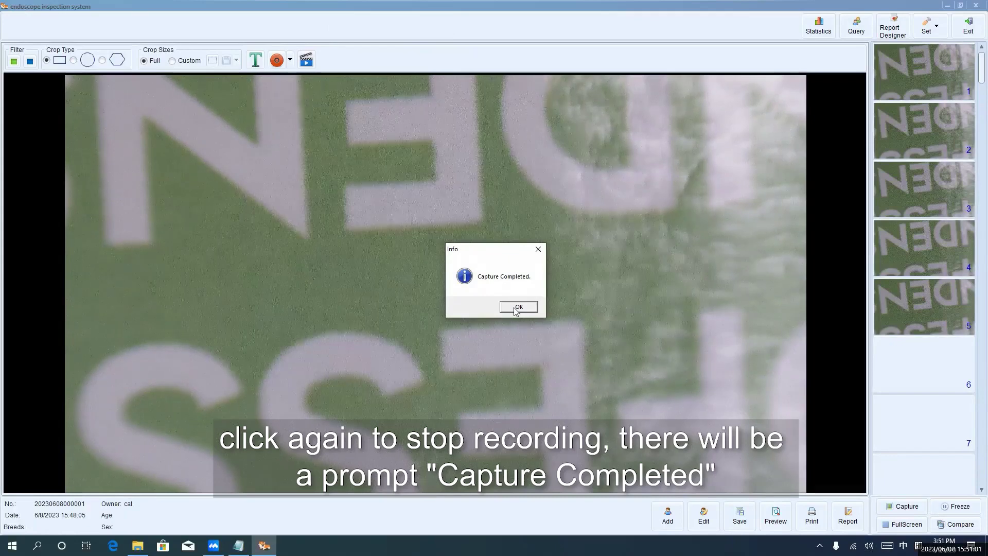
pyautogui.click(515, 310)
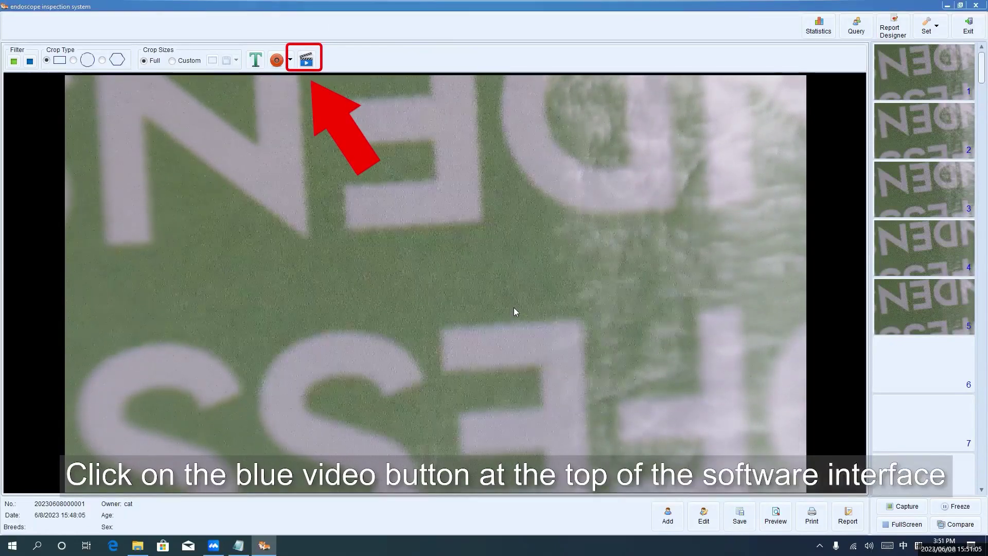
# Load clip 20230608155044.avi in the Player and show its folder D:\Endoscope\video
pyautogui.click(305, 60)
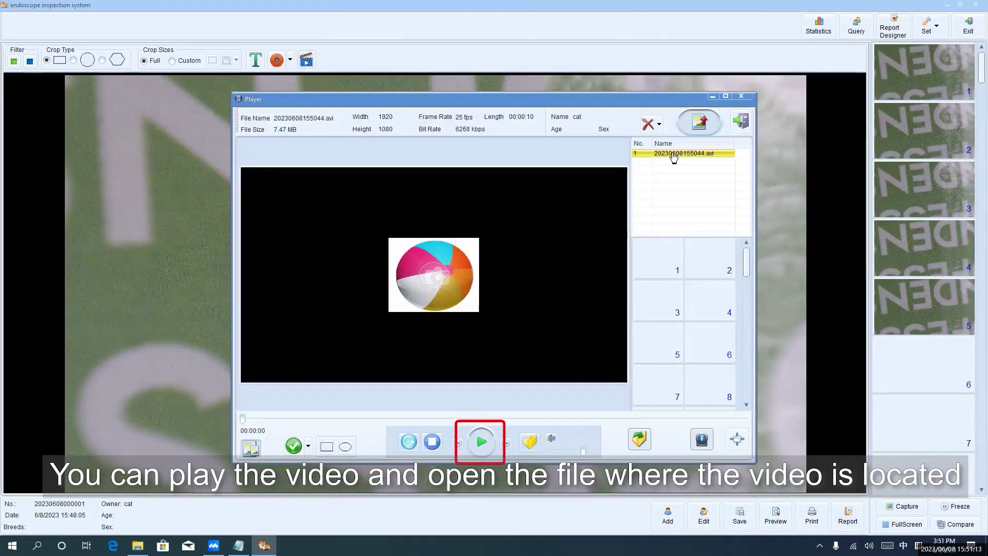
pyautogui.click(639, 440)
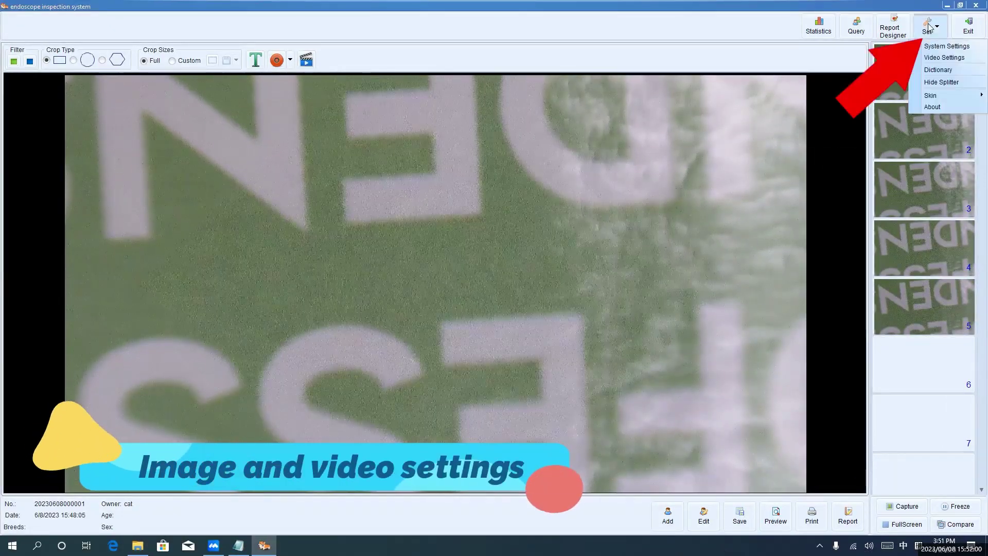
# Untick 'use video compression' in the Video Settings
pyautogui.click(943, 58)
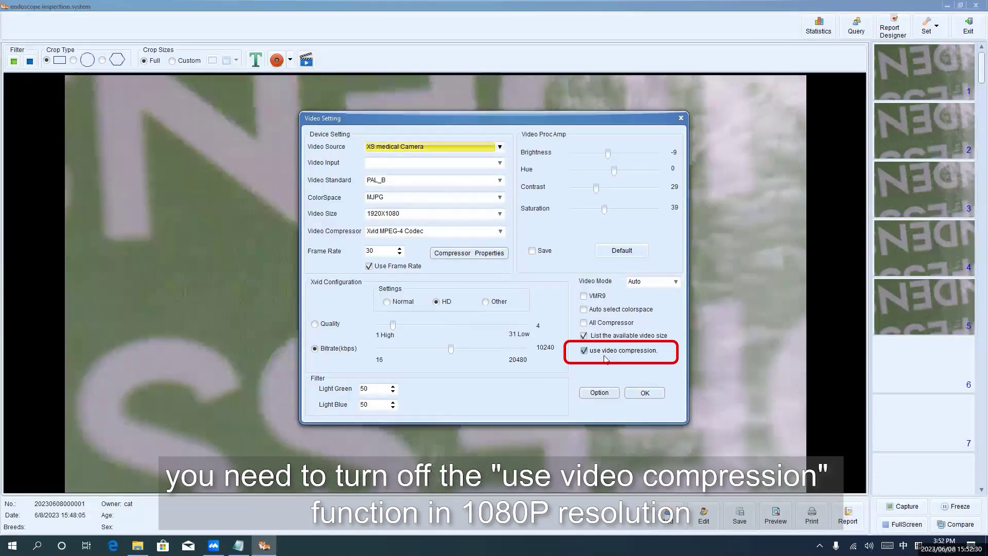
pyautogui.click(584, 350)
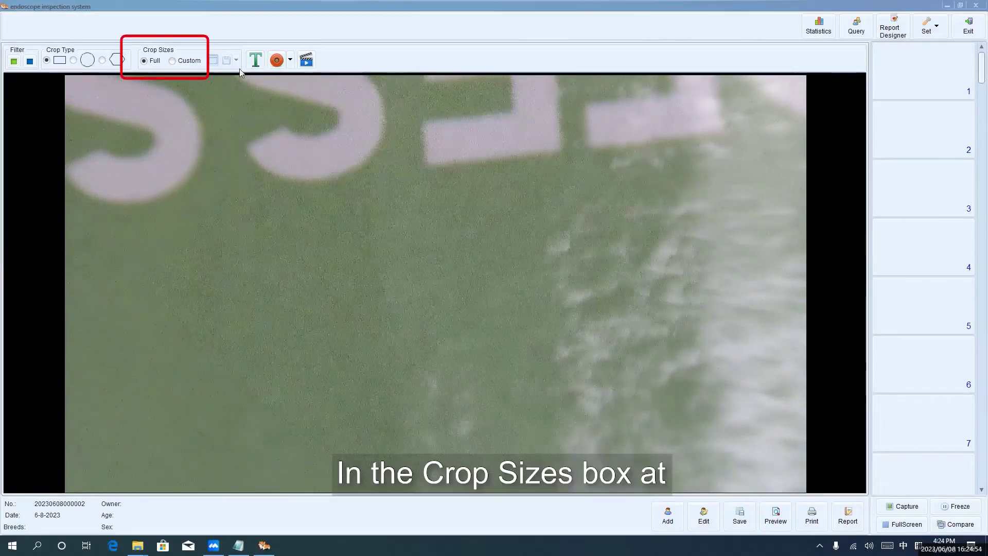
# Capture rectangular, circular and octagonal cropped images and set a manual circular viewfinder
pyautogui.click(172, 60)
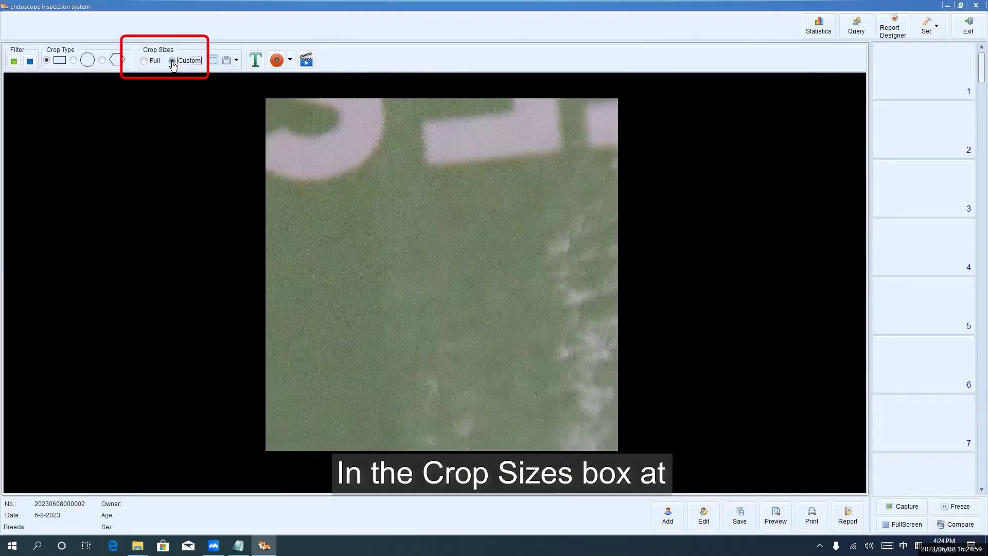
pyautogui.click(144, 62)
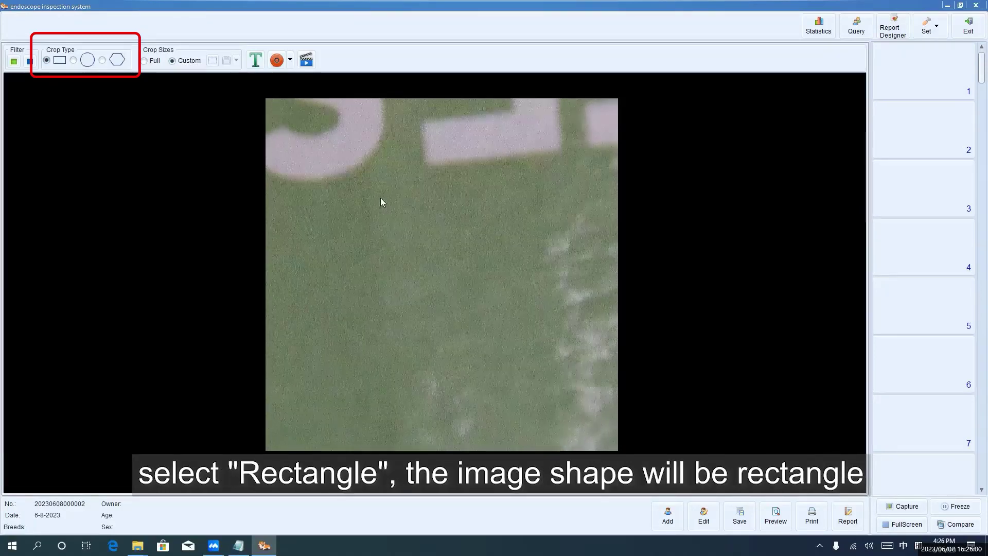
pyautogui.click(902, 506)
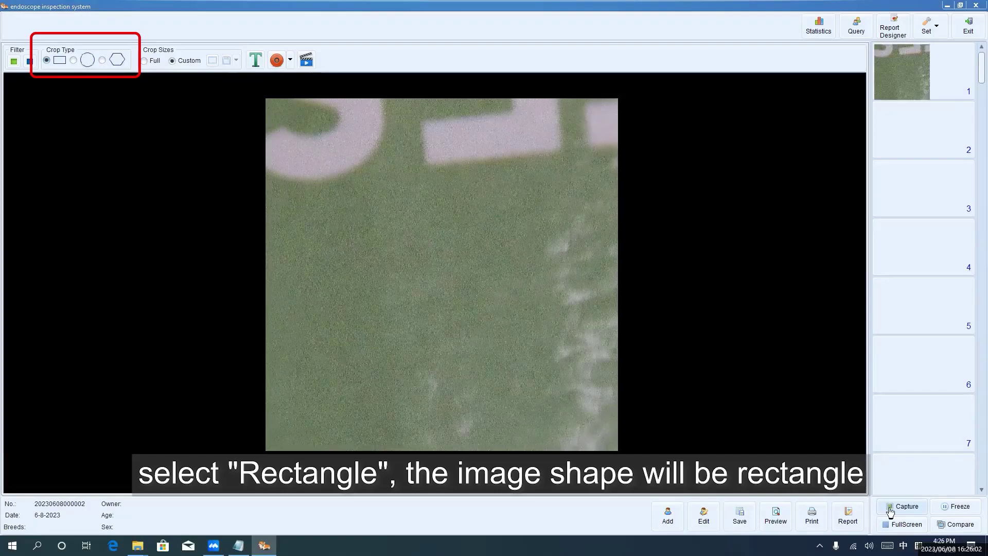
pyautogui.click(74, 60)
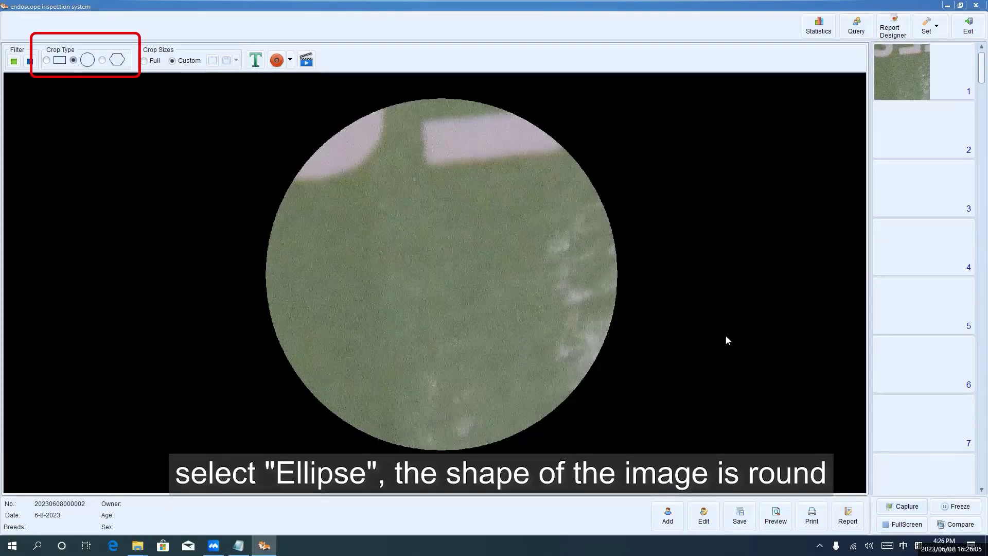
pyautogui.click(907, 507)
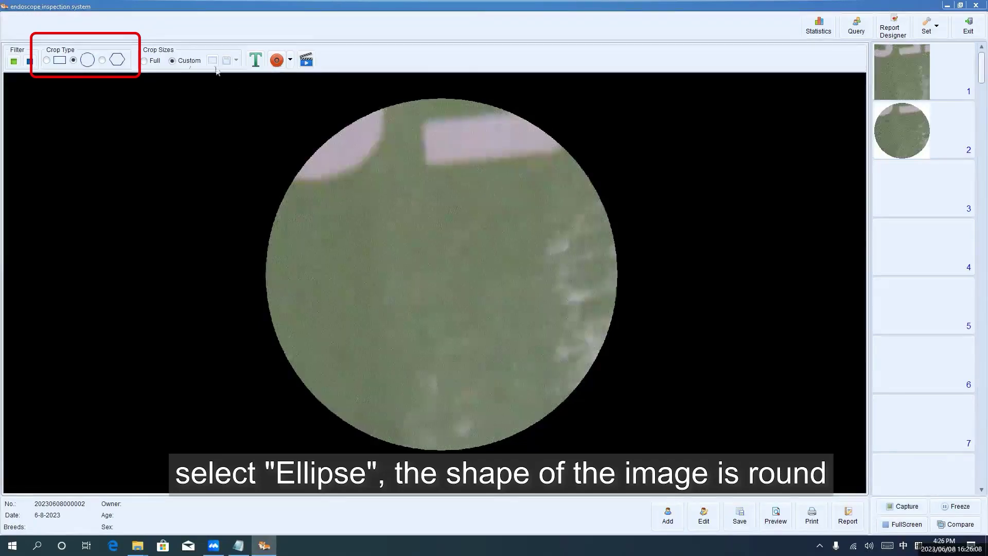
pyautogui.click(103, 60)
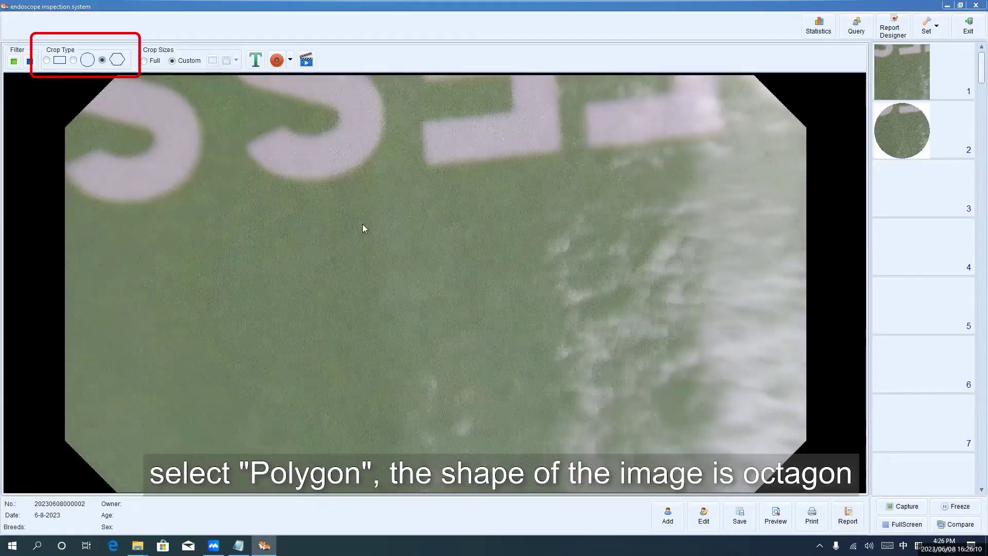
pyautogui.click(907, 506)
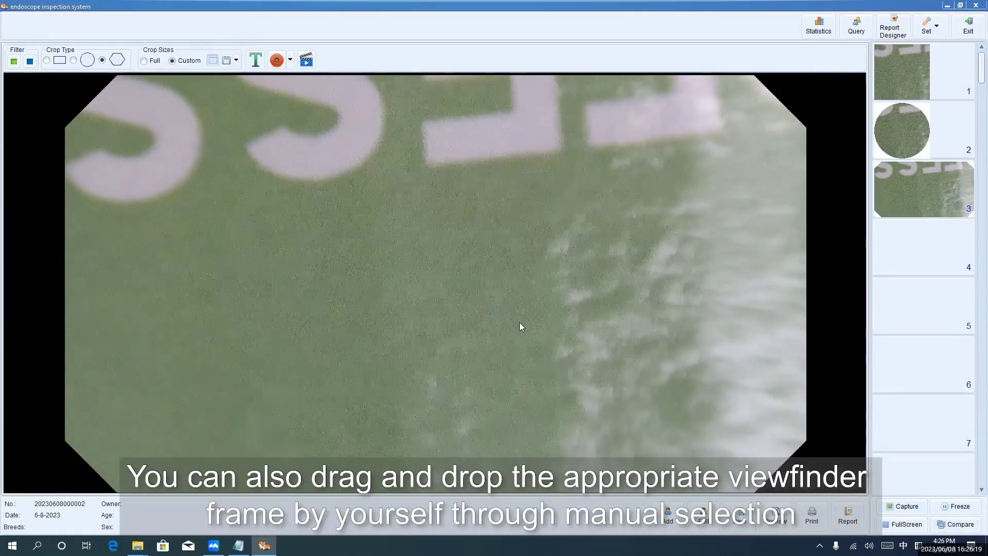
pyautogui.click(514, 376)
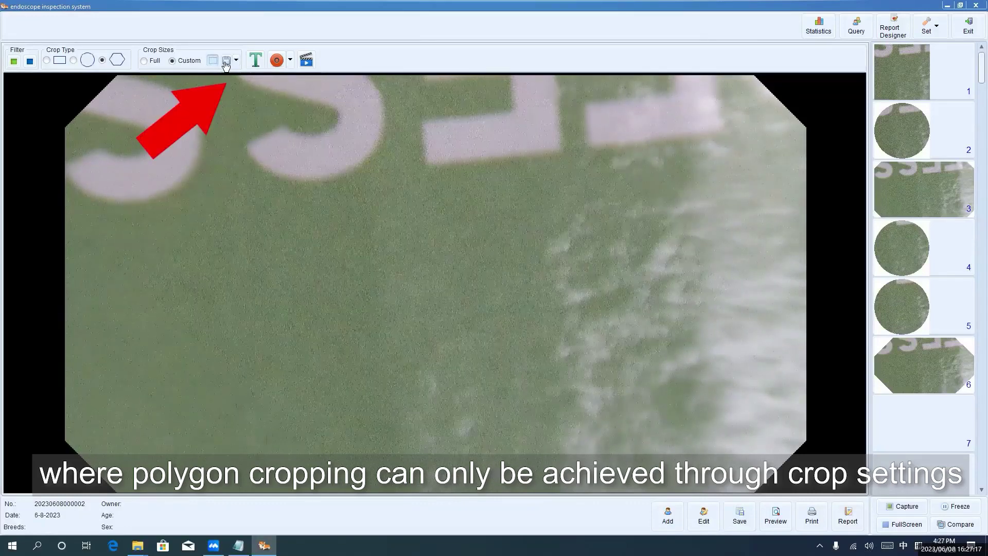
# Set the polygon crop corner ratio to 6.0 and save it
pyautogui.click(231, 60)
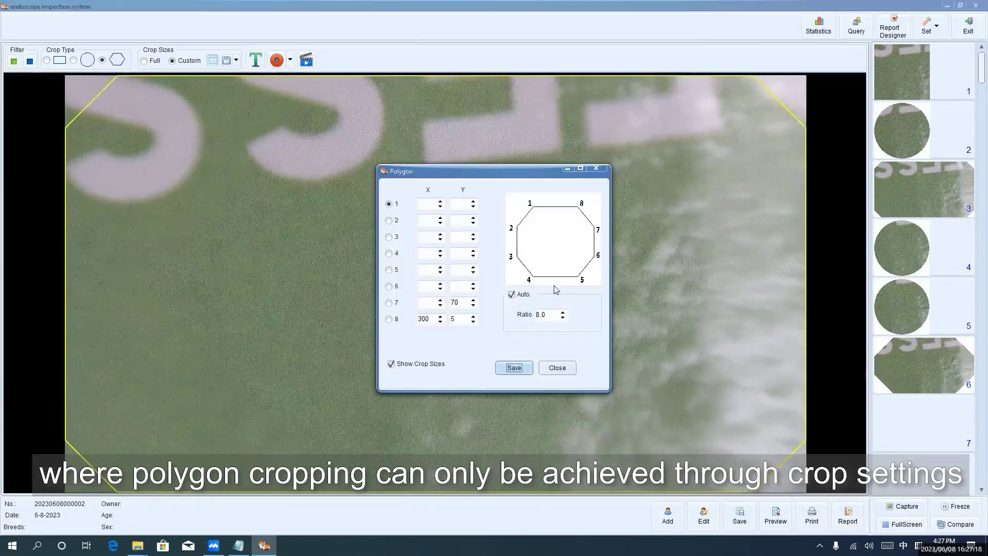
pyautogui.click(562, 317)
pyautogui.click(532, 370)
pyautogui.click(514, 367)
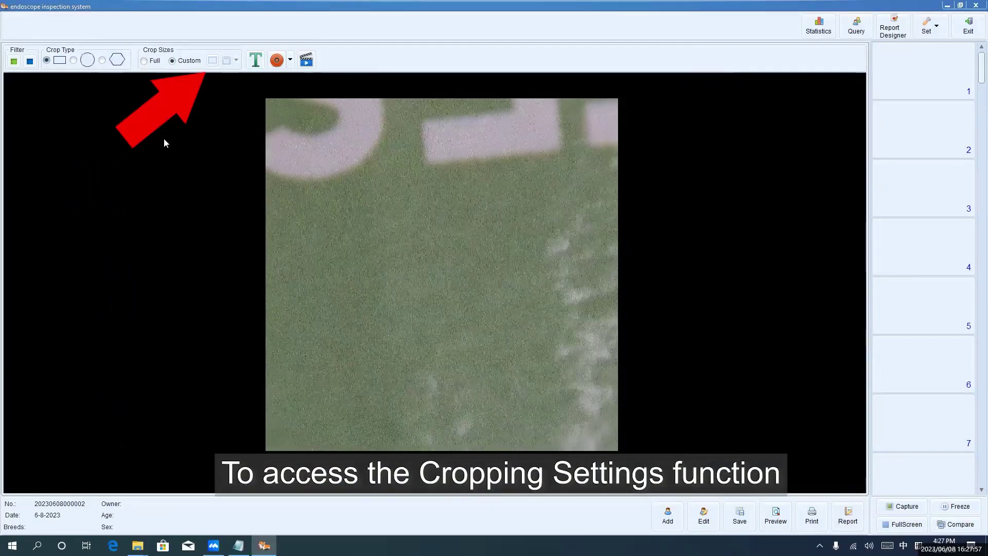
# Enable manual crop sizing and inspect the circle crop's Left/Right values
pyautogui.click(213, 62)
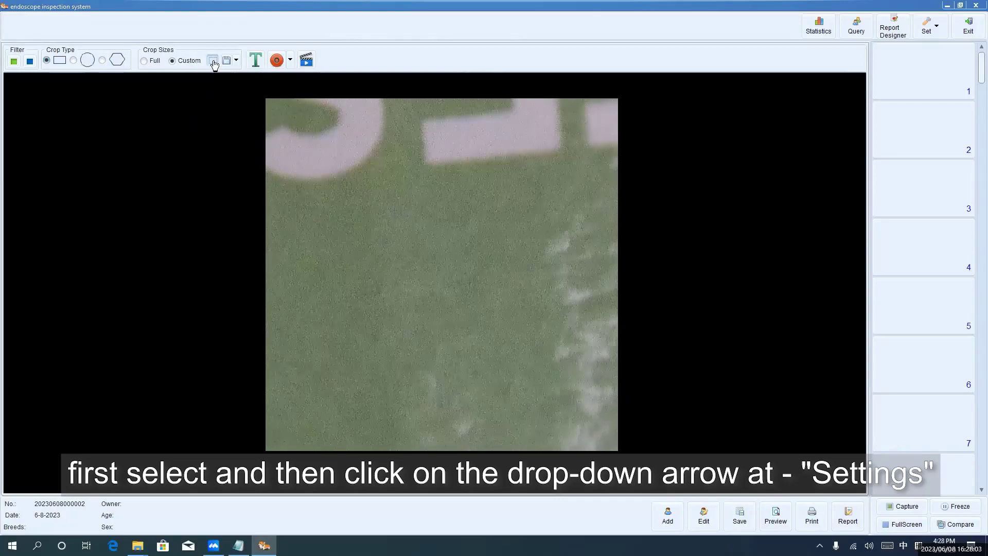
pyautogui.click(237, 61)
pyautogui.click(248, 73)
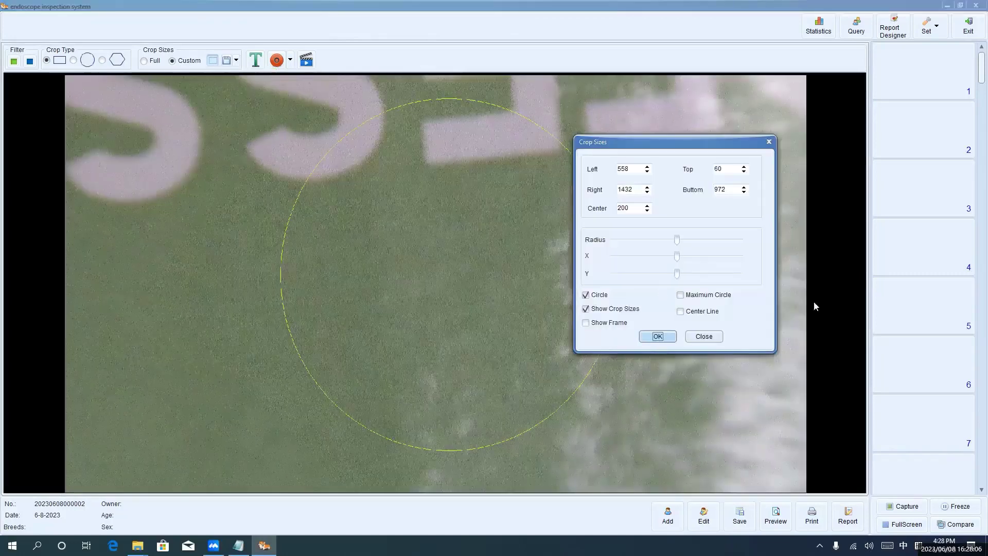
pyautogui.doubleClick(623, 169)
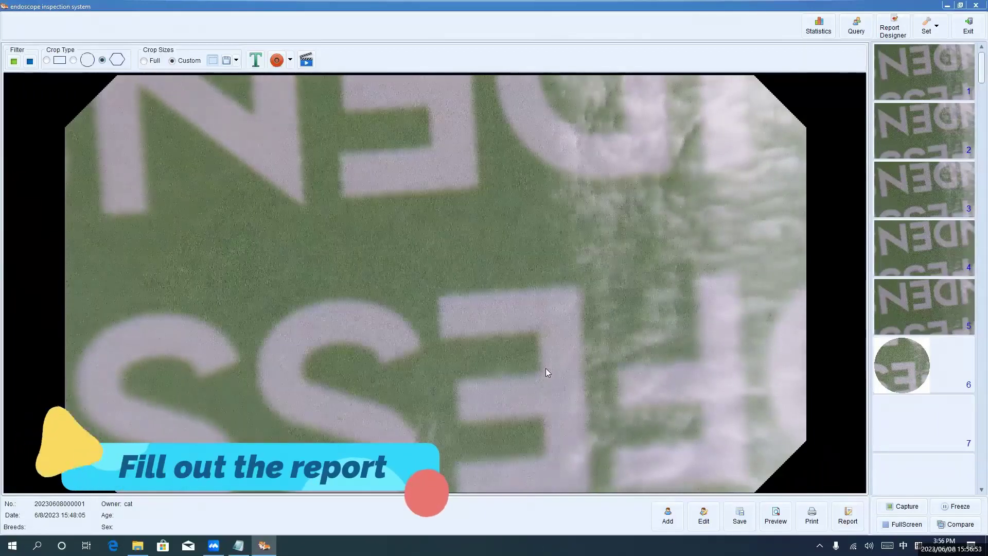
pyautogui.click(850, 516)
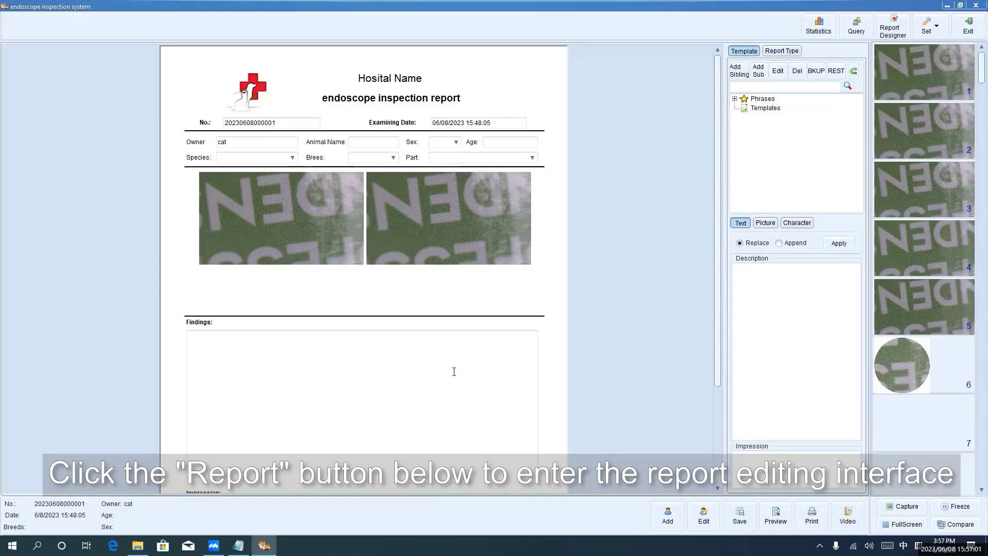
pyautogui.click(927, 27)
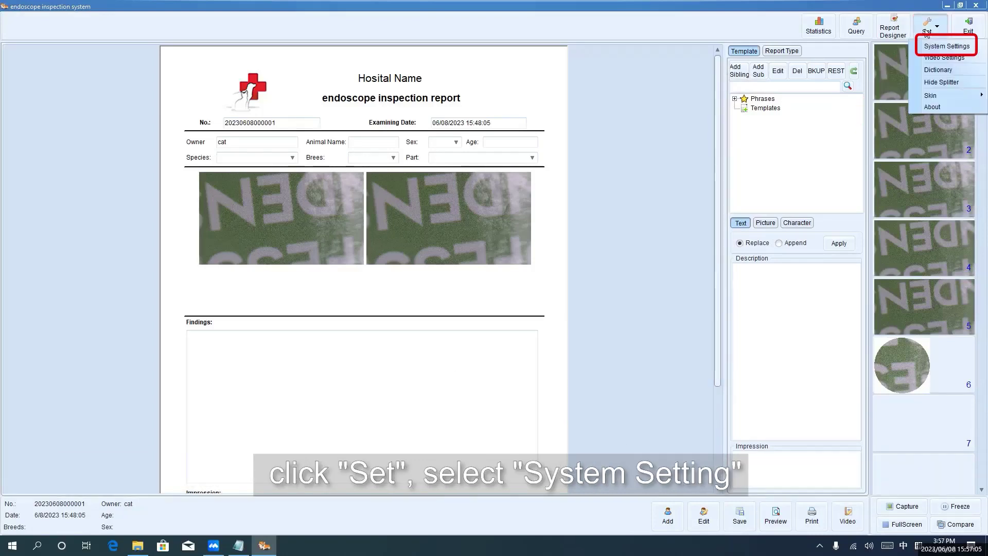
pyautogui.click(947, 46)
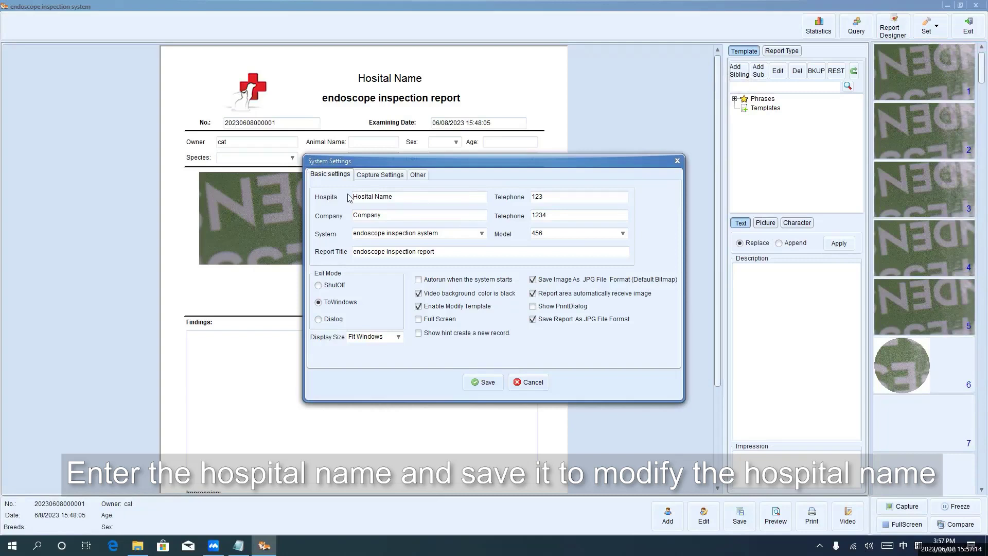
pyautogui.click(483, 383)
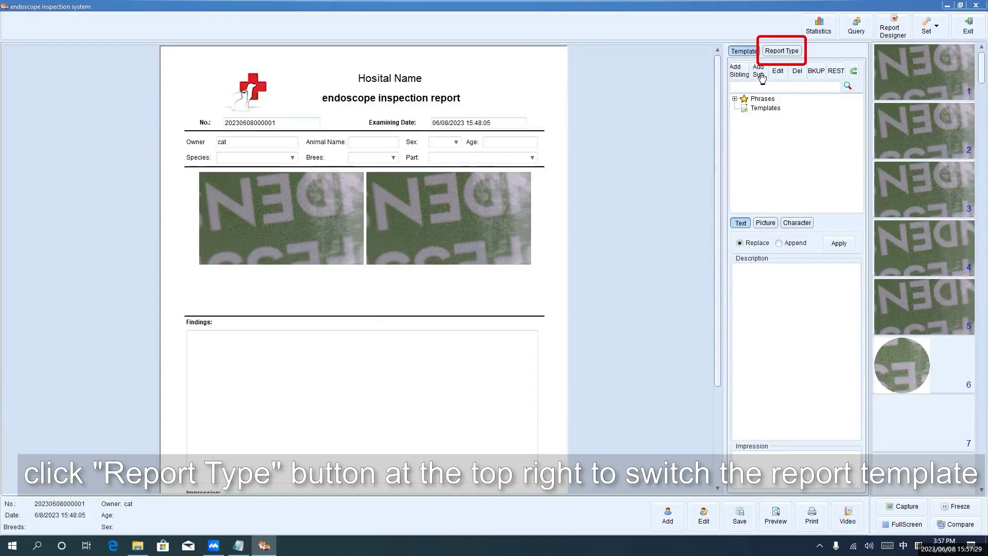
# Choose the two-picture report template, fill both boxes with a ZDEN capture and review image actions
pyautogui.click(782, 51)
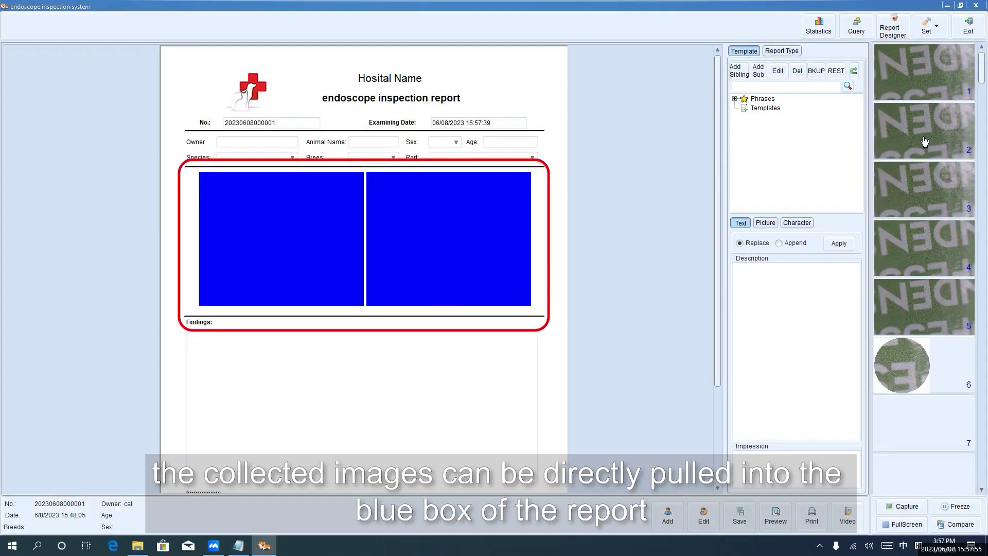
pyautogui.moveTo(925, 141); pyautogui.dragTo(289, 239)
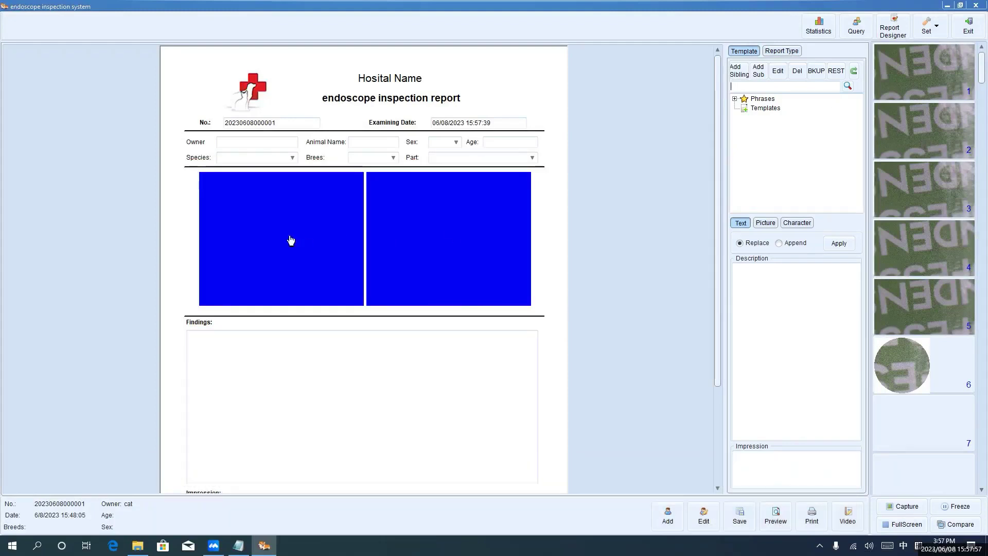
pyautogui.click(443, 236)
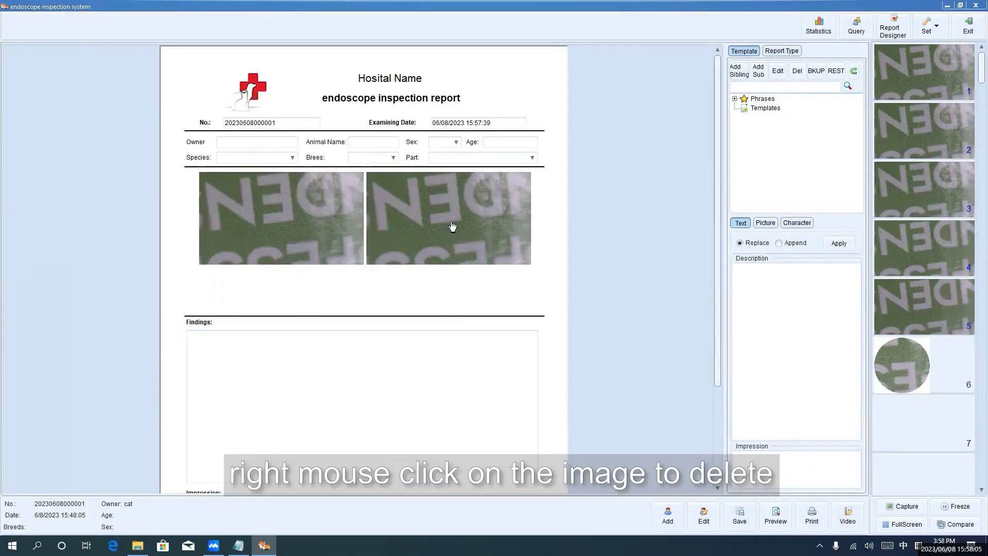
pyautogui.rightClick(453, 227)
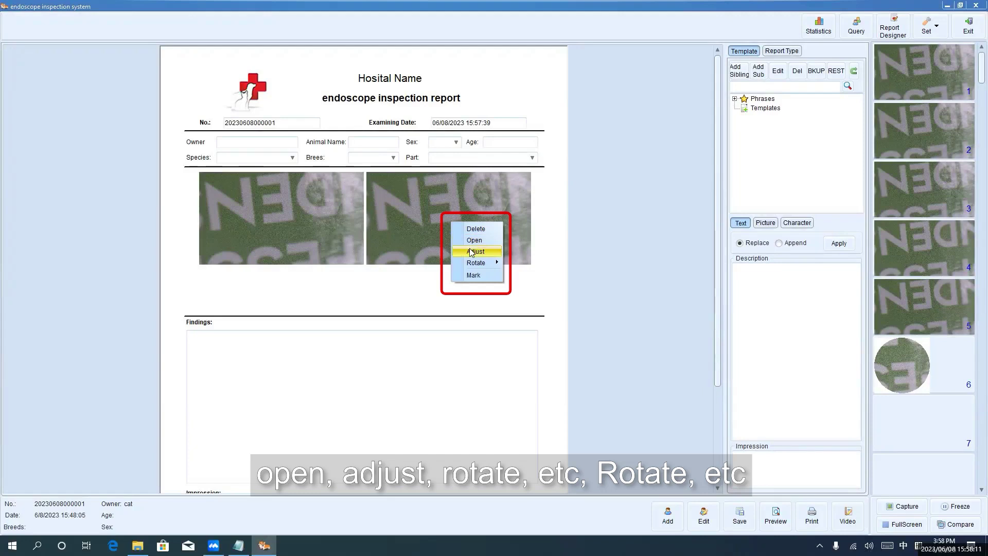
pyautogui.click(556, 215)
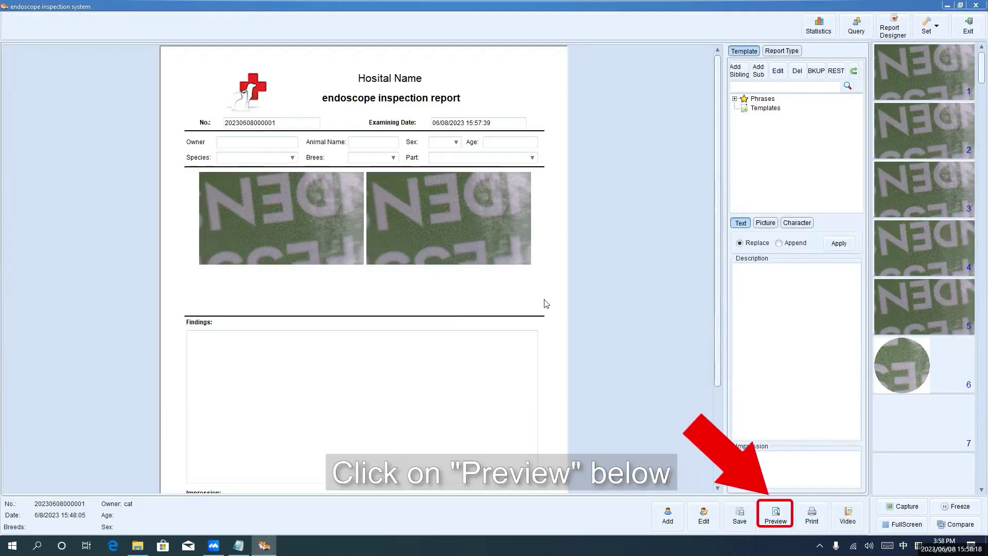
# Preview the two-image report, return to the editor and save it
pyautogui.click(776, 513)
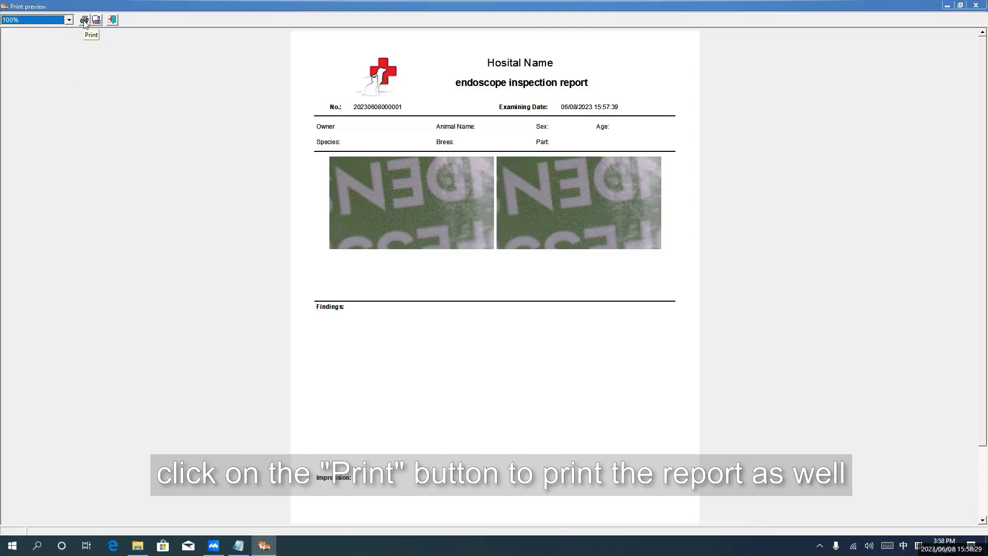
pyautogui.click(113, 20)
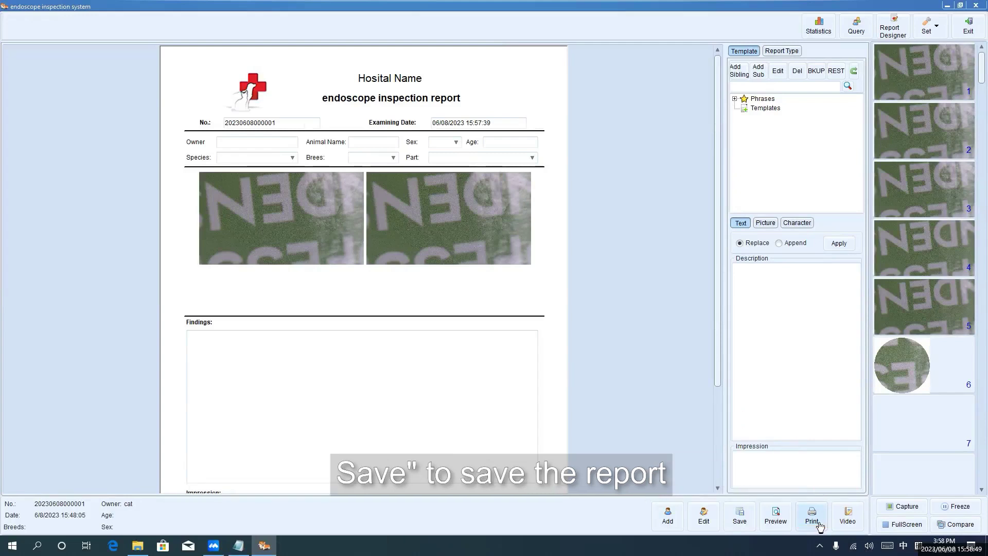
pyautogui.click(739, 513)
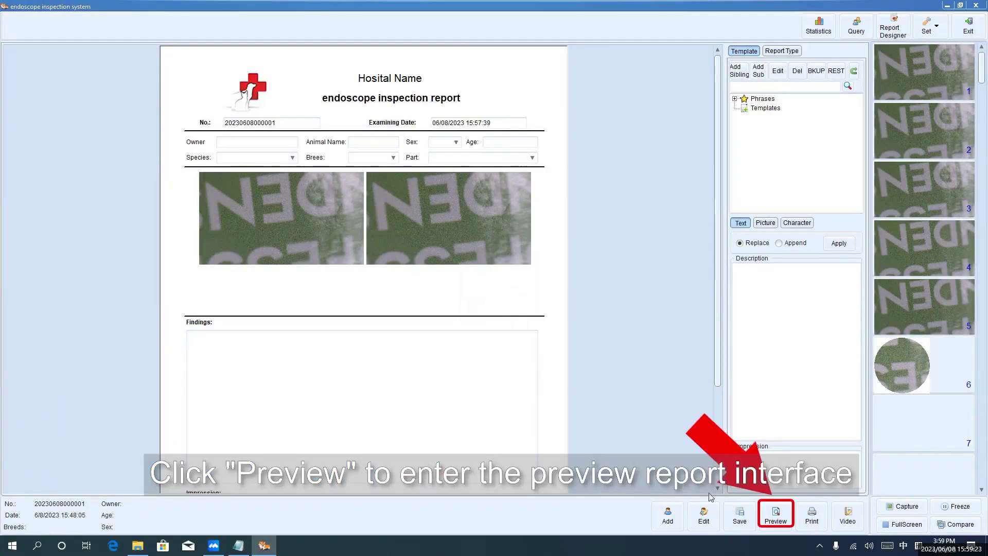
# Reopen print preview and cancel both the image export and the PDF save
pyautogui.click(776, 513)
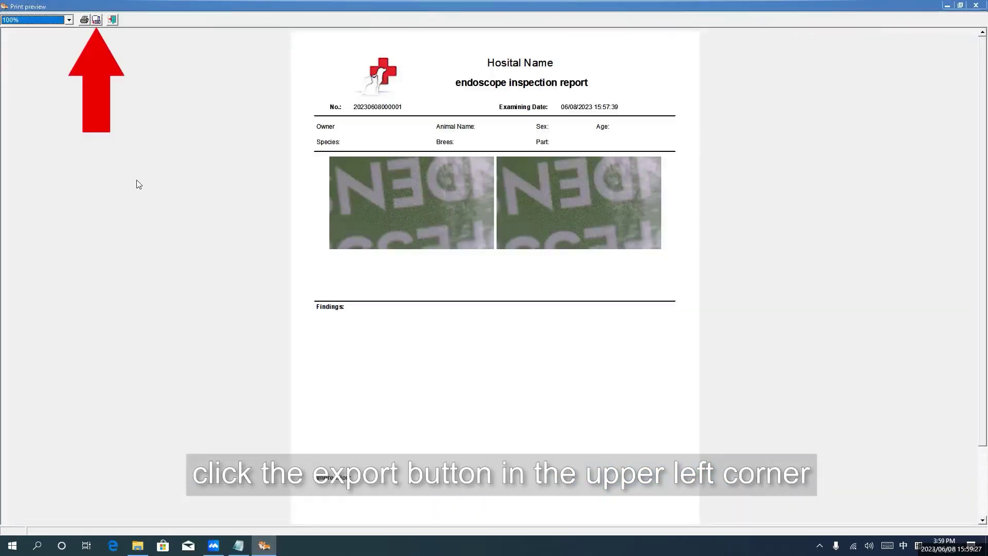
pyautogui.click(97, 20)
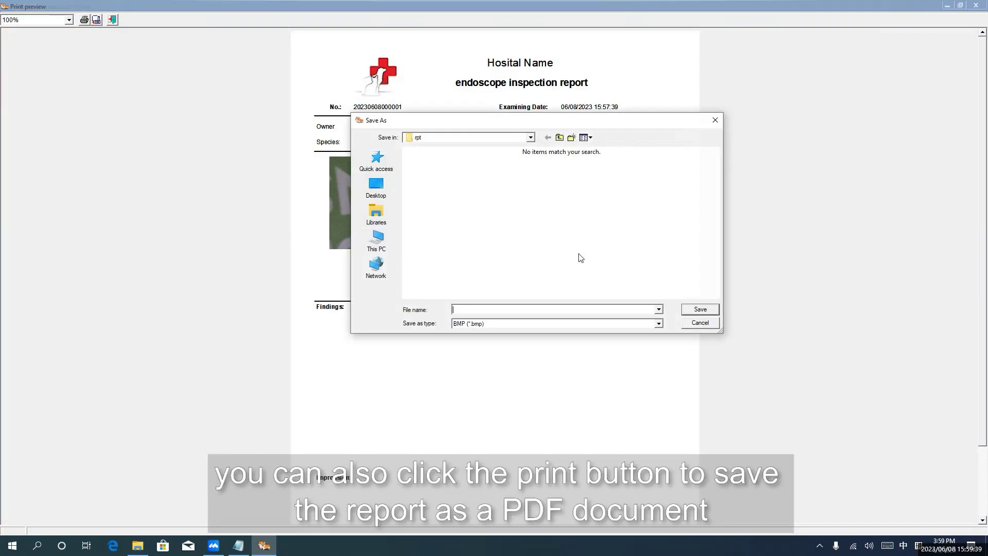
pyautogui.press('Escape')
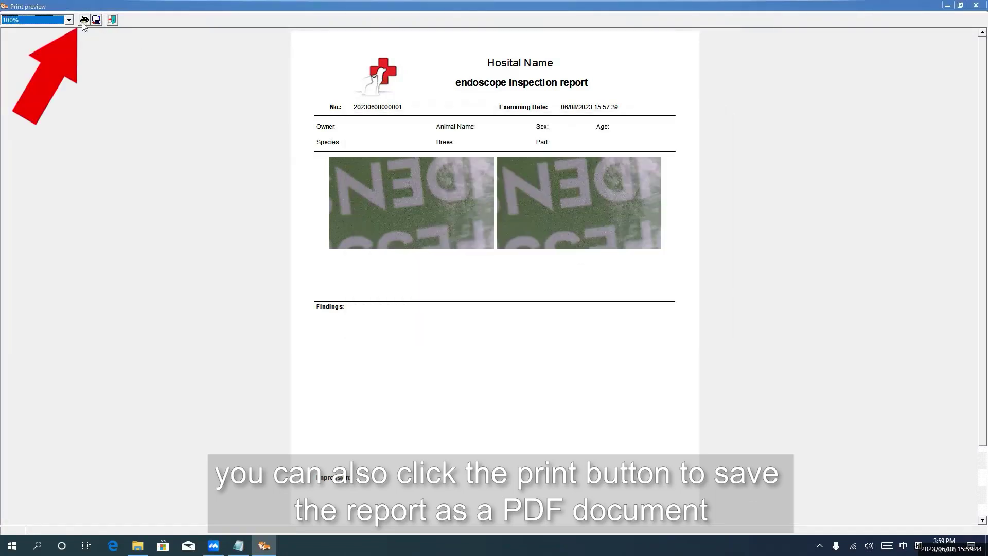
pyautogui.click(84, 20)
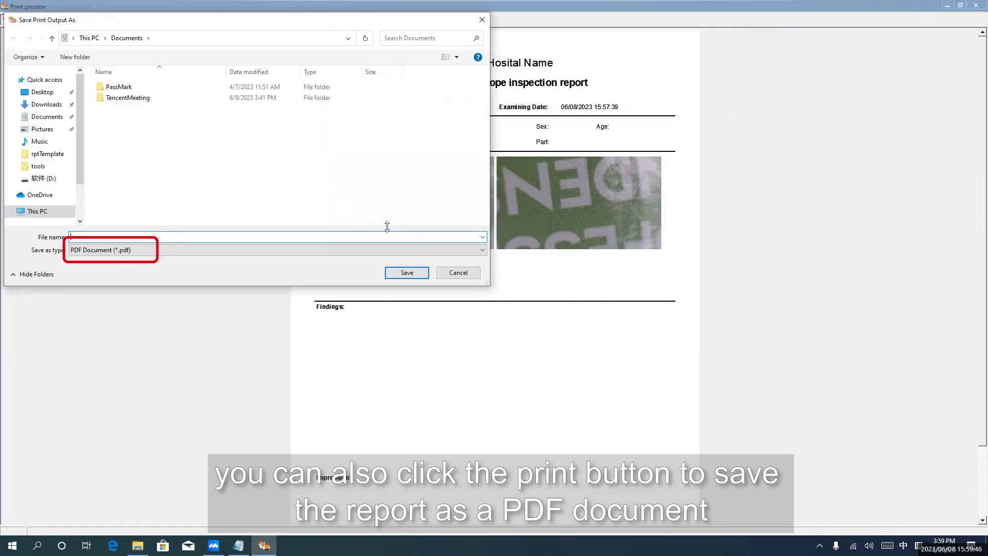
pyautogui.click(458, 272)
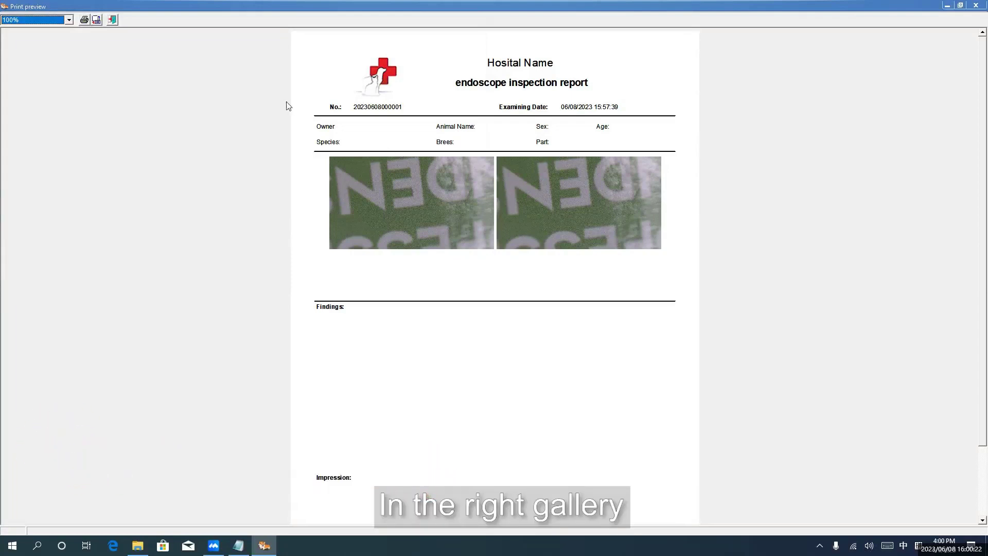
# Leave the preview and start a text label on gallery image 2 in Image Edit
pyautogui.press('Escape')
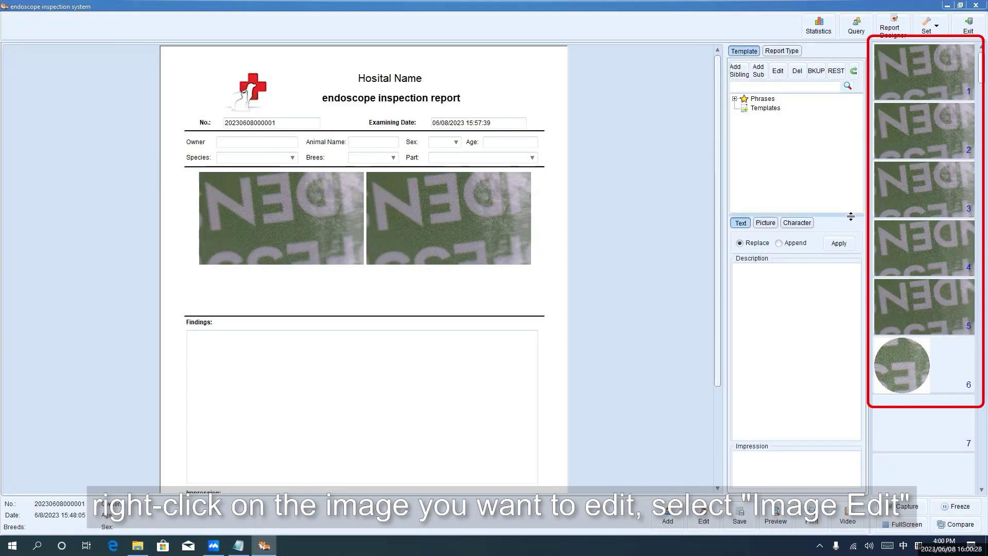
pyautogui.rightClick(887, 125)
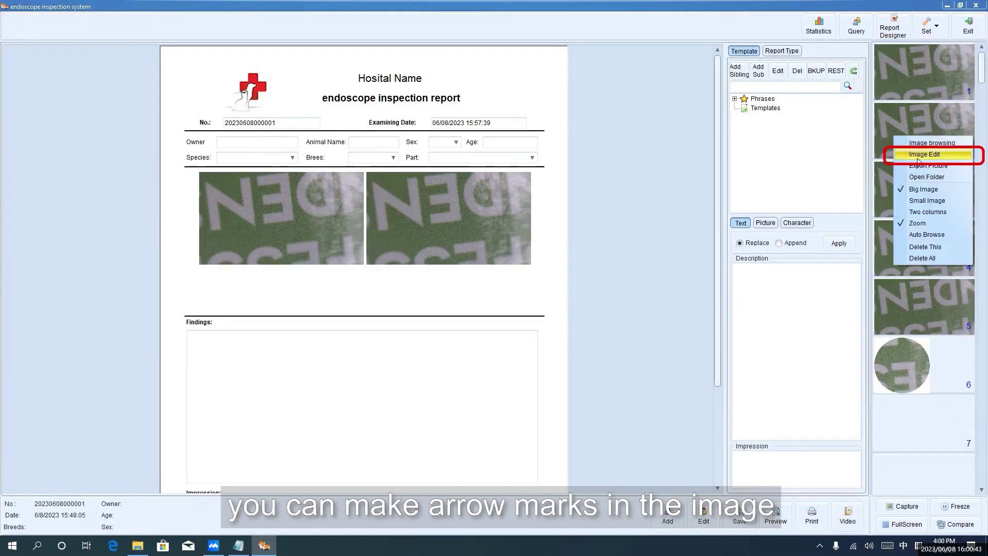
pyautogui.click(919, 155)
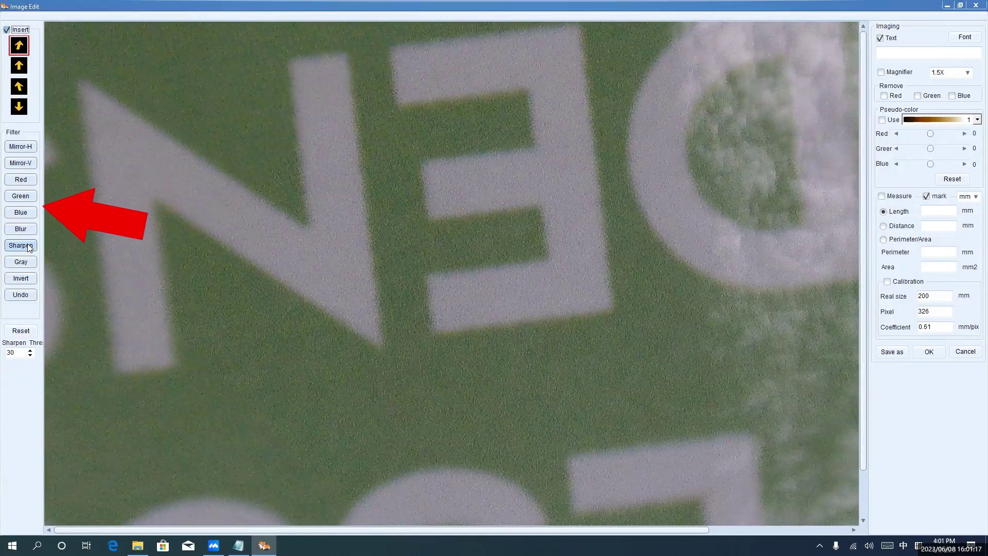
pyautogui.click(920, 51)
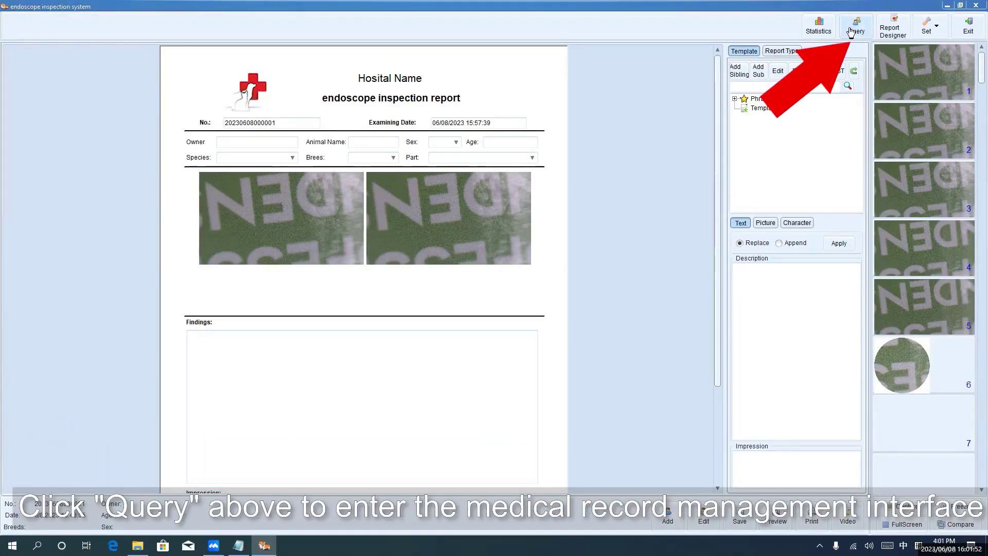
# Query the medical records and cancel exporting the record list from the Save As dialog
pyautogui.click(855, 31)
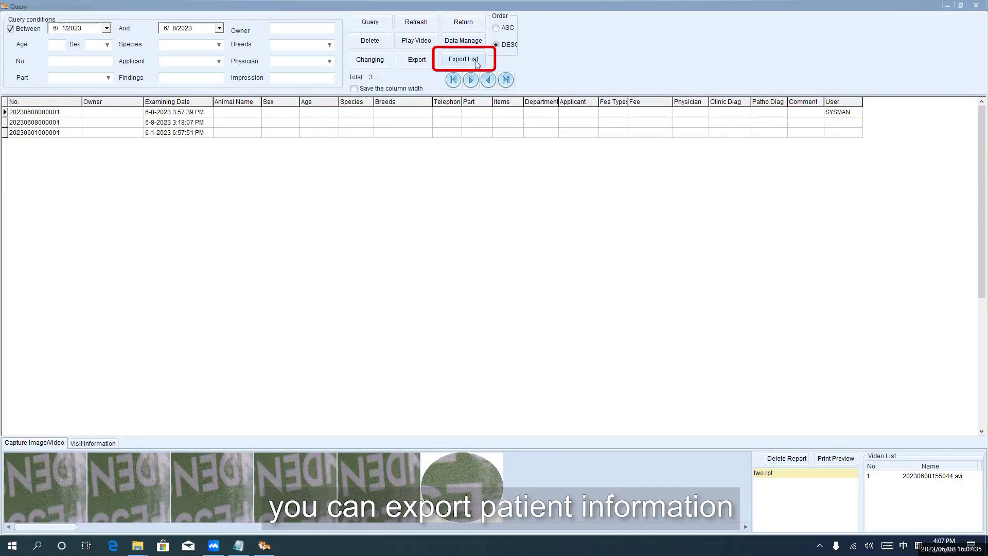
pyautogui.click(464, 59)
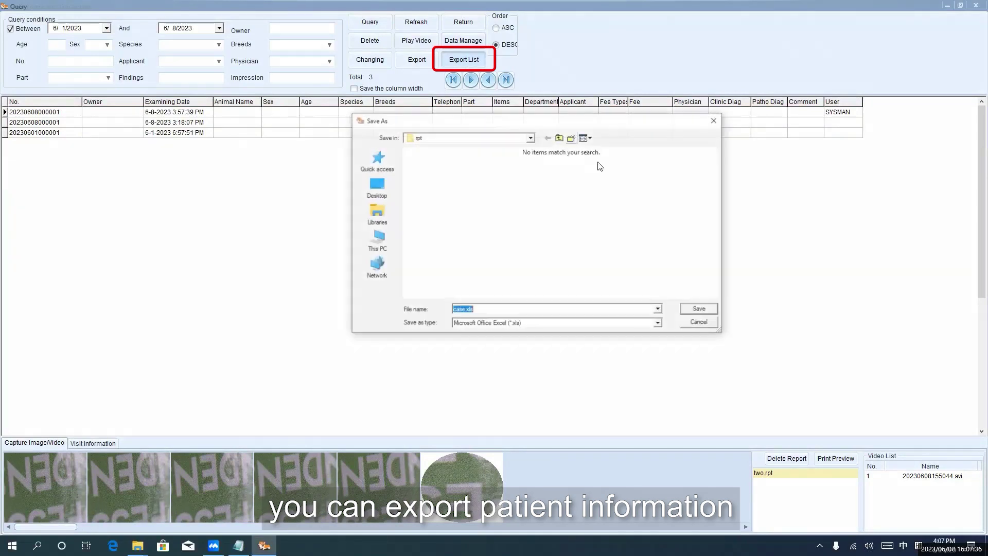
pyautogui.click(715, 121)
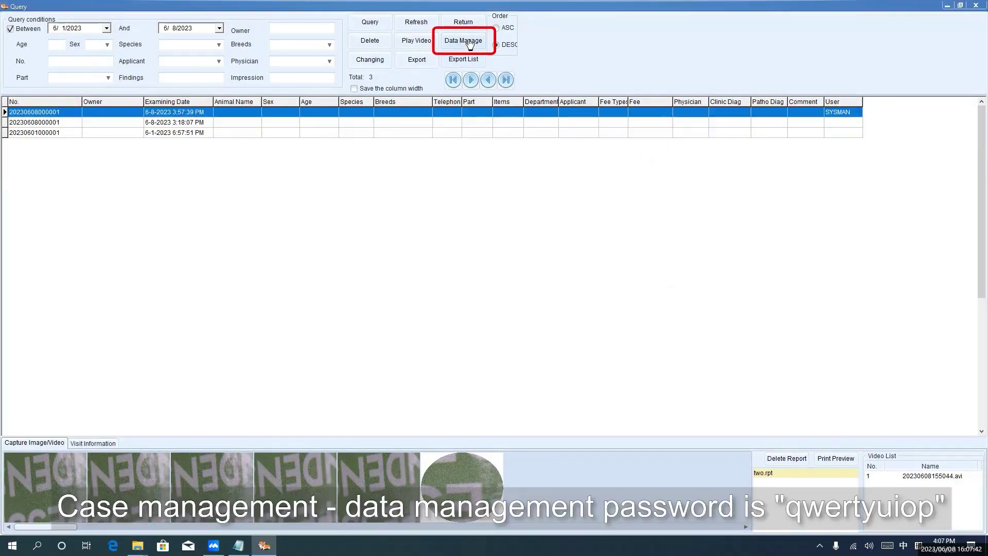
# Cancel the password login for Data Manage, leaving the three June 2023 records listed
pyautogui.click(463, 40)
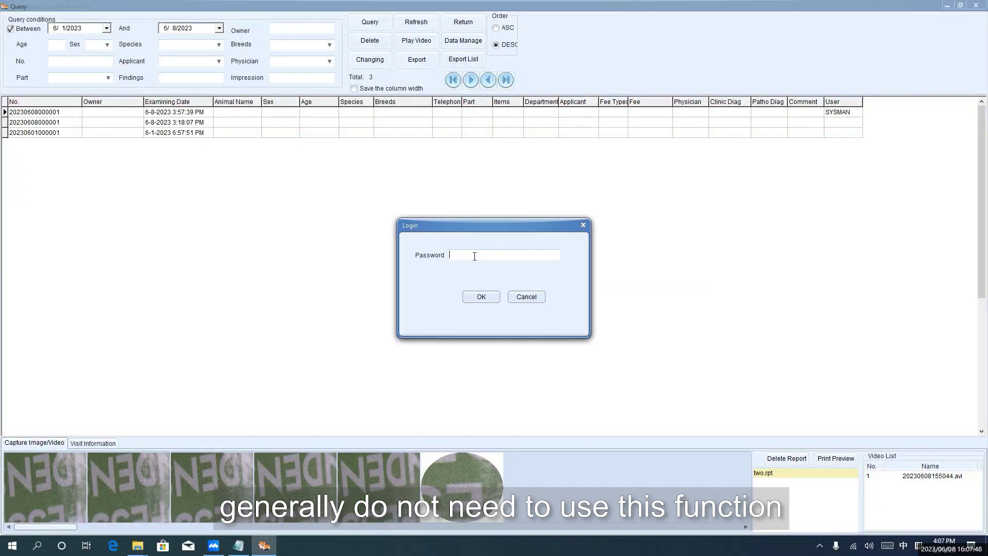
pyautogui.click(583, 225)
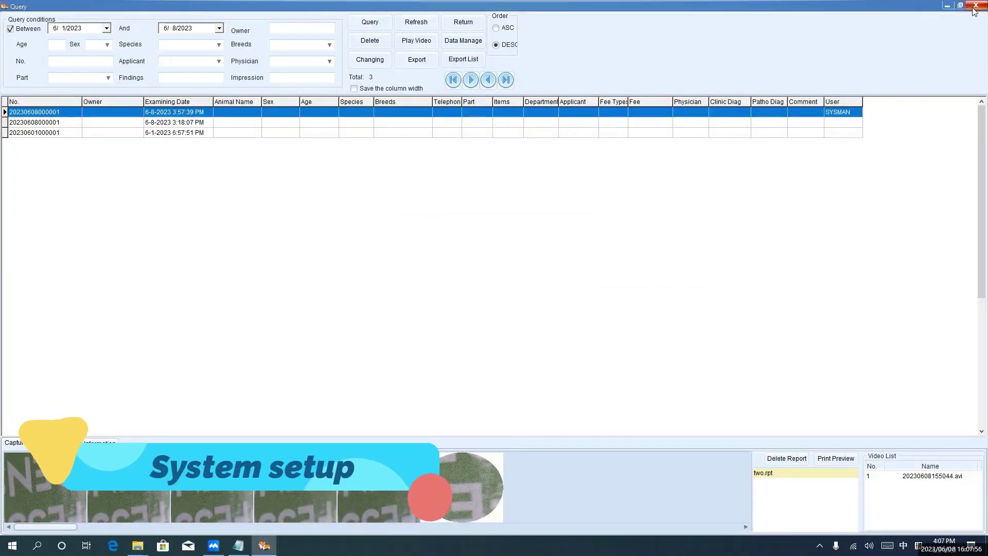
# Leave the query window and bring up System Settings from the Set menu
pyautogui.click(974, 6)
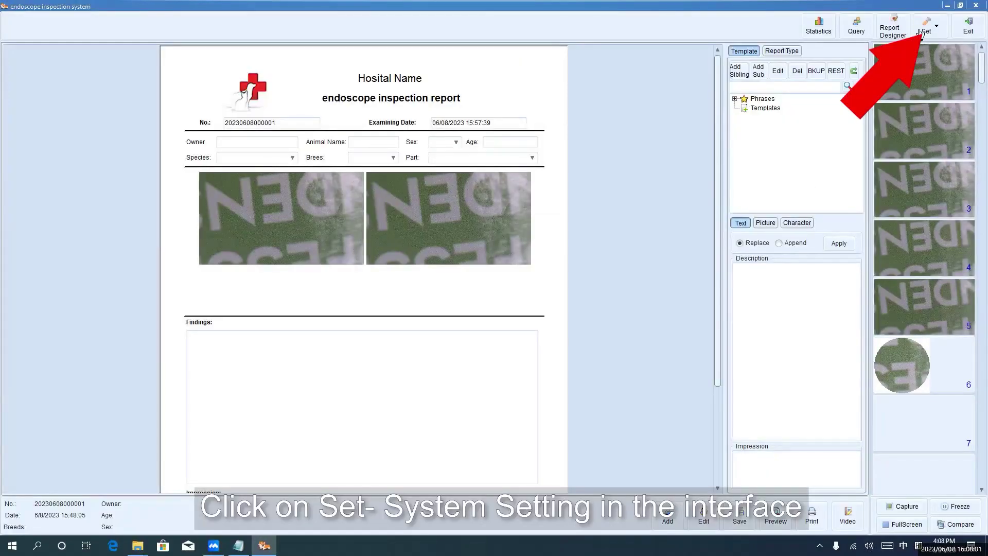
pyautogui.click(936, 31)
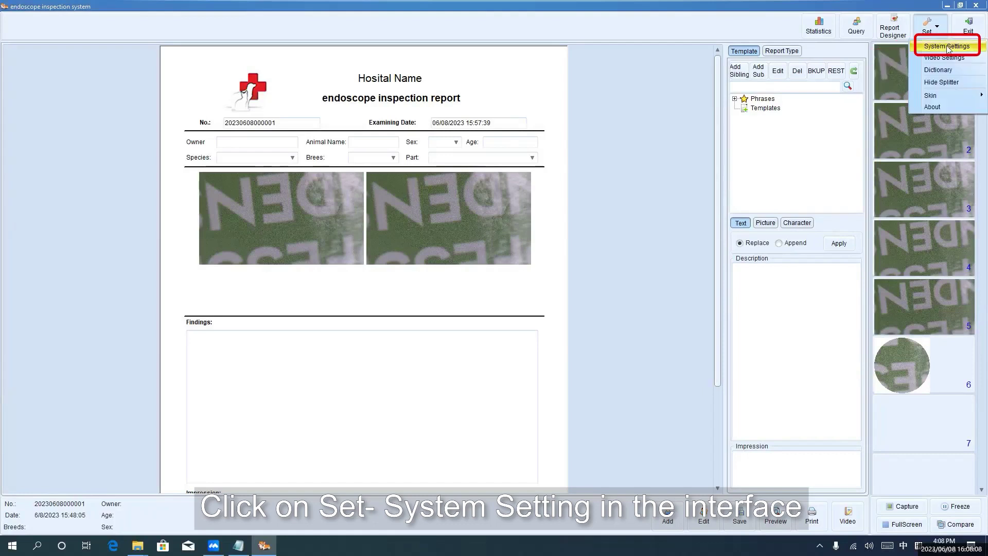
pyautogui.click(947, 46)
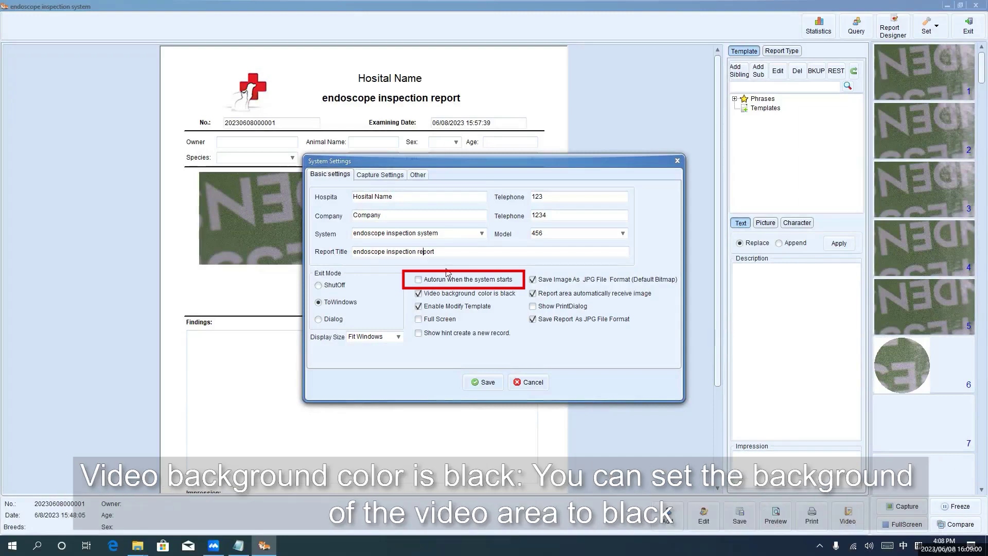
# Toggle Autorun, keep Display Size at Fit Windows, and begin editing the Company field
pyautogui.click(450, 280)
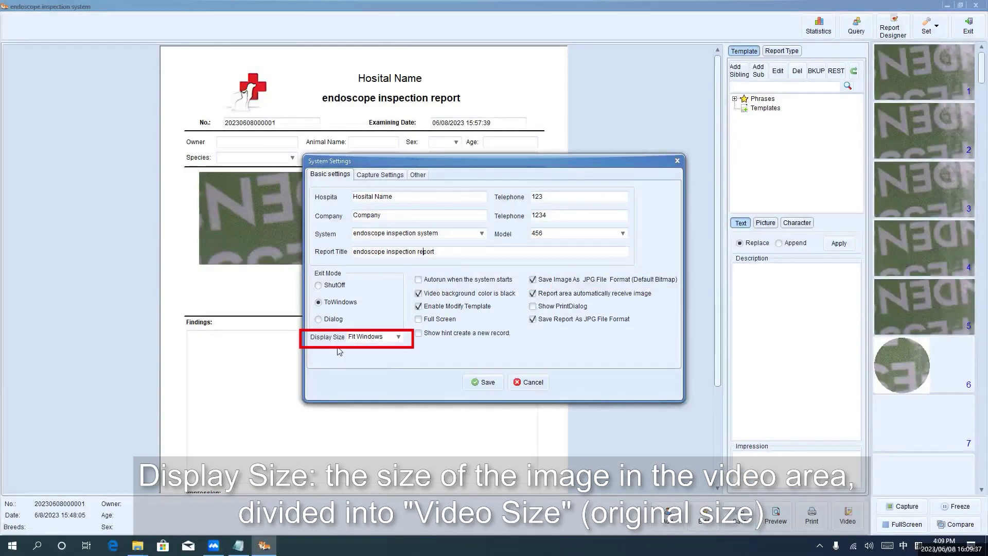
pyautogui.click(378, 336)
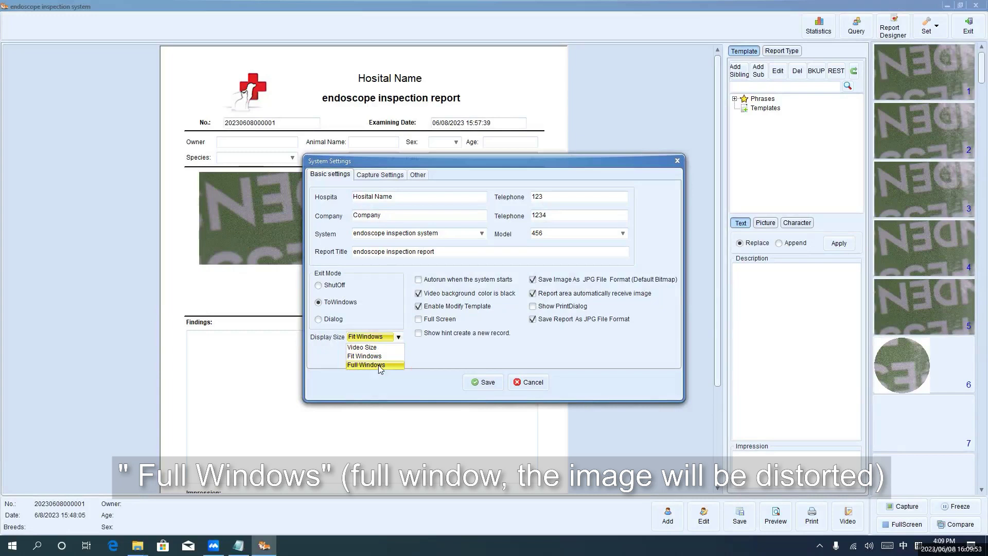
pyautogui.click(460, 343)
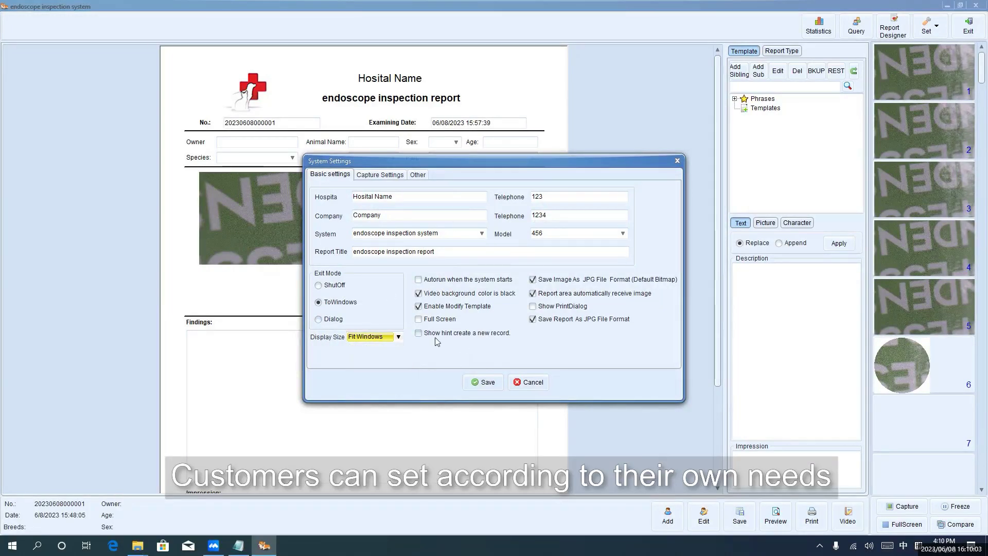
pyautogui.click(411, 214)
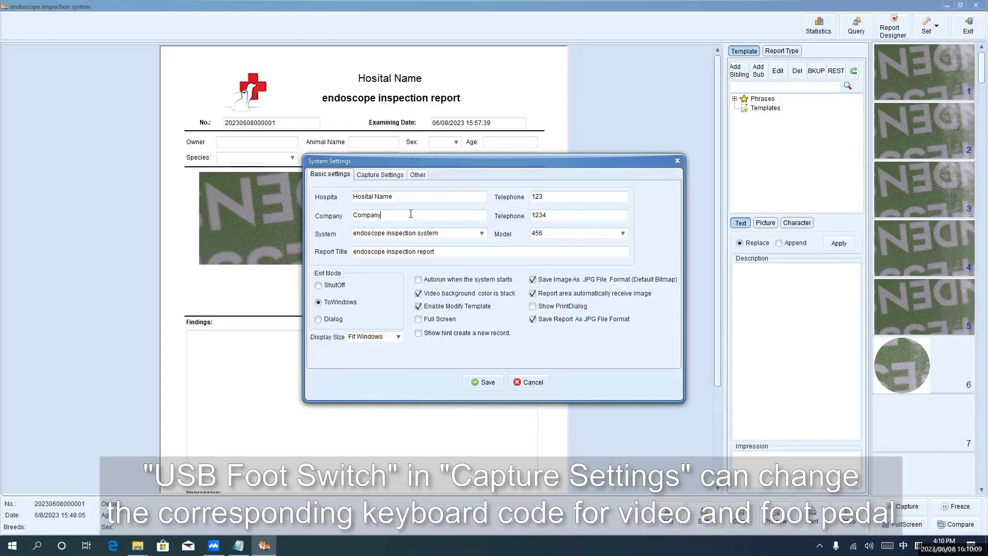
# Show the Capture Settings with foot switch recording on F5 and capturing on F4
pyautogui.click(380, 175)
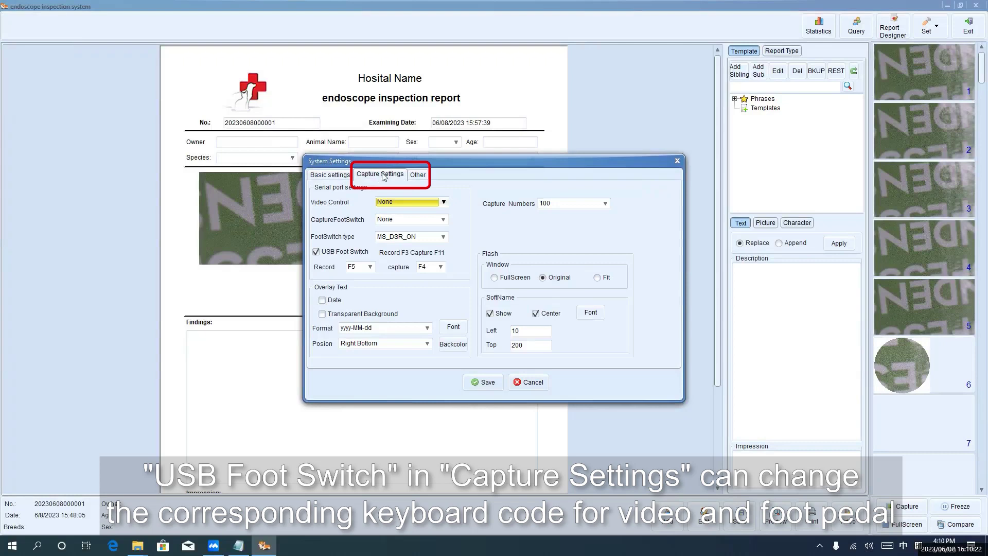